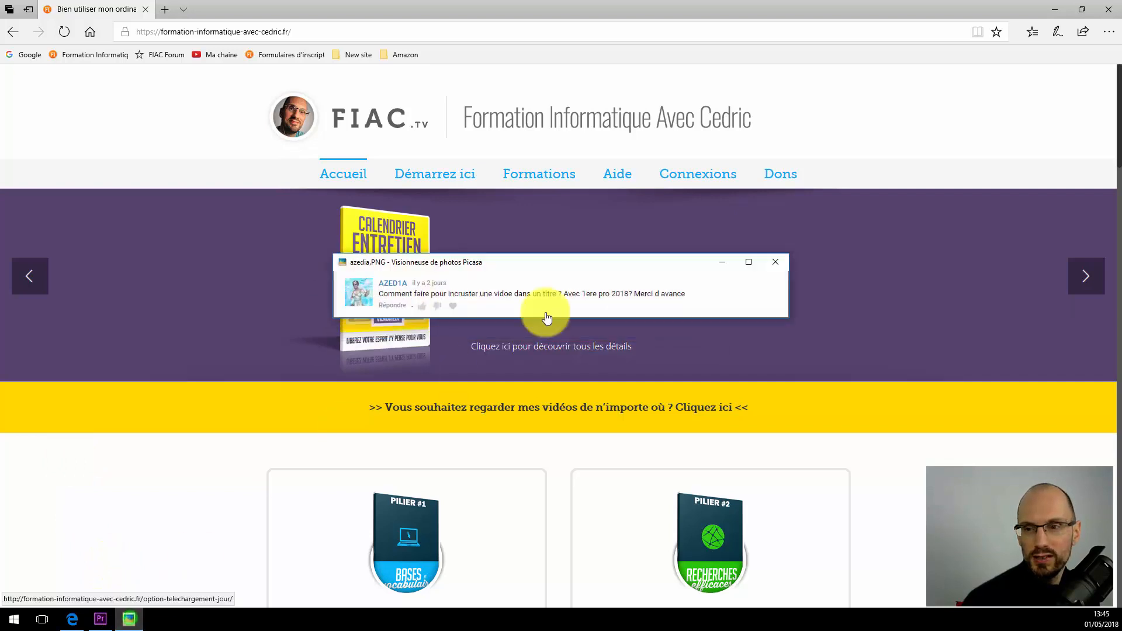
# - Close the azedia.PNG picture, put the browser away and switch to Adobe Premiere Pro
pyautogui.doubleClick(744, 281)
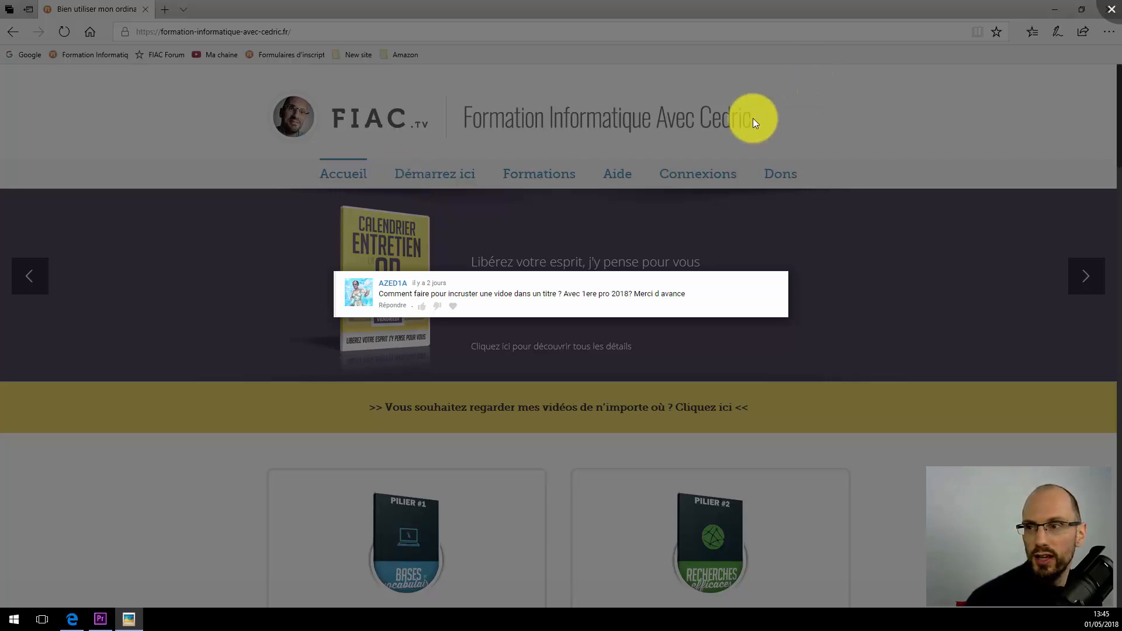
pyautogui.click(1111, 9)
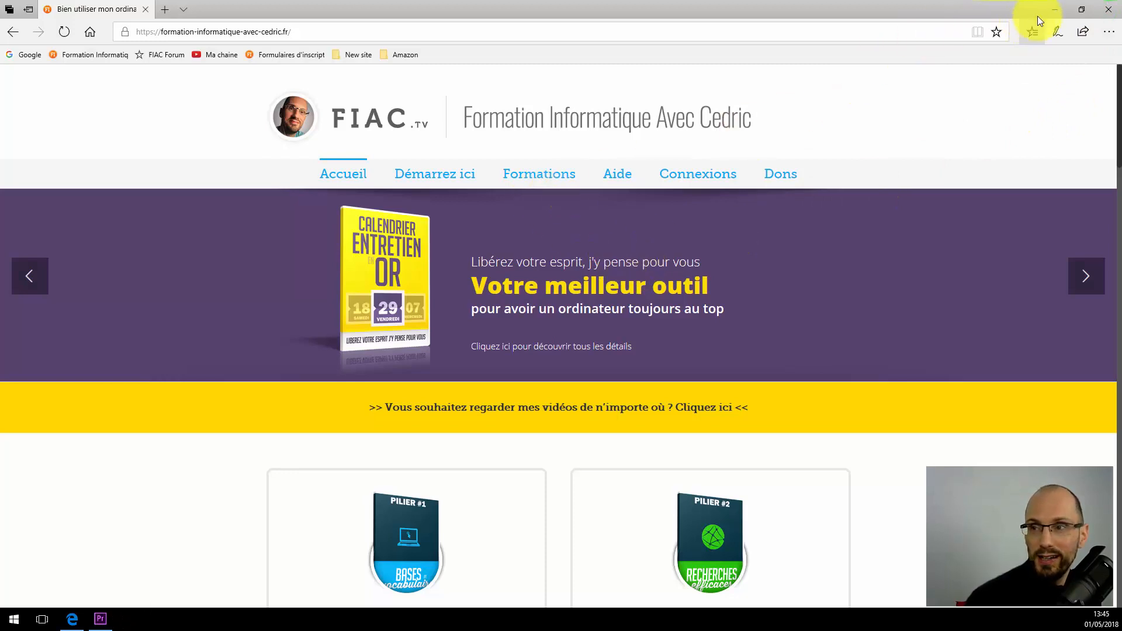
pyautogui.click(1055, 9)
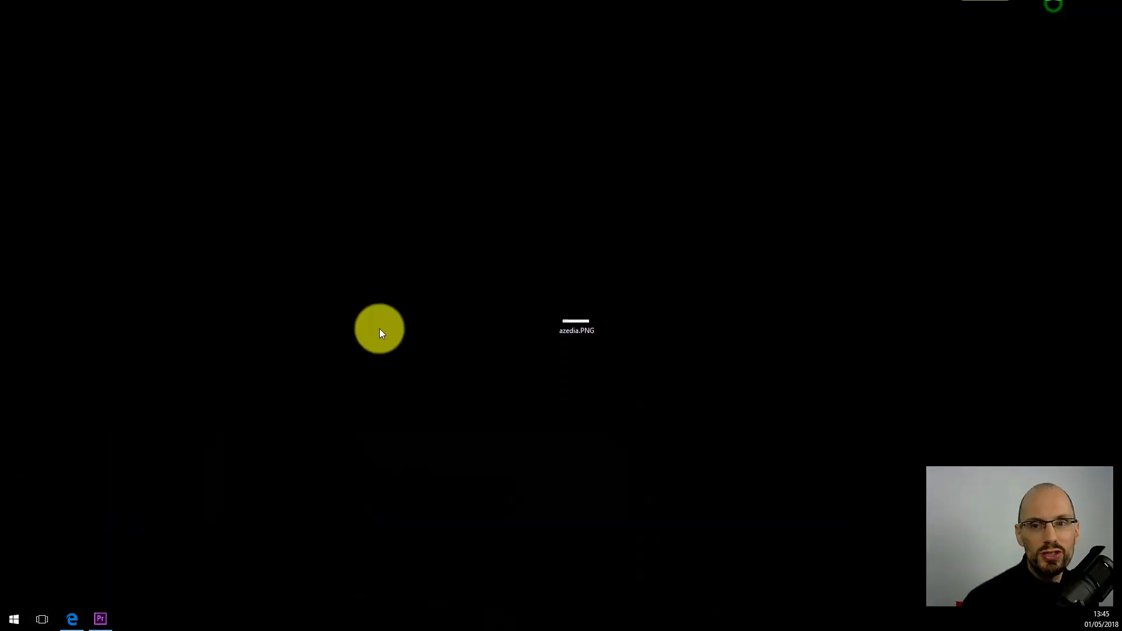
pyautogui.click(100, 619)
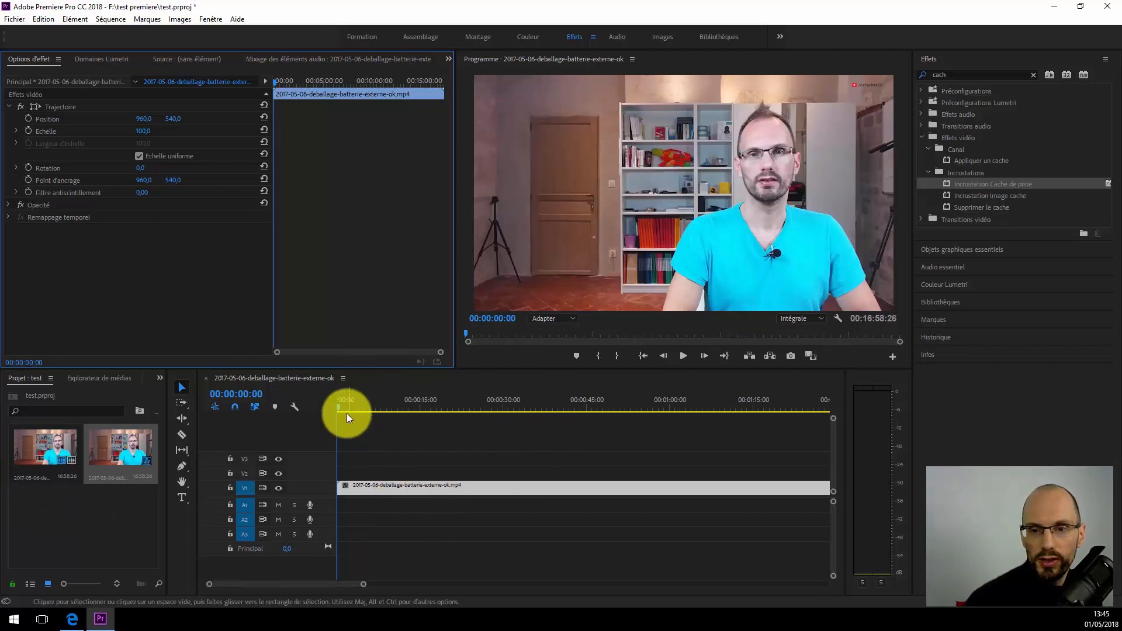
# - Play the opening seconds of the video clip and return the playhead to 00:00:00:00
pyautogui.press('space')
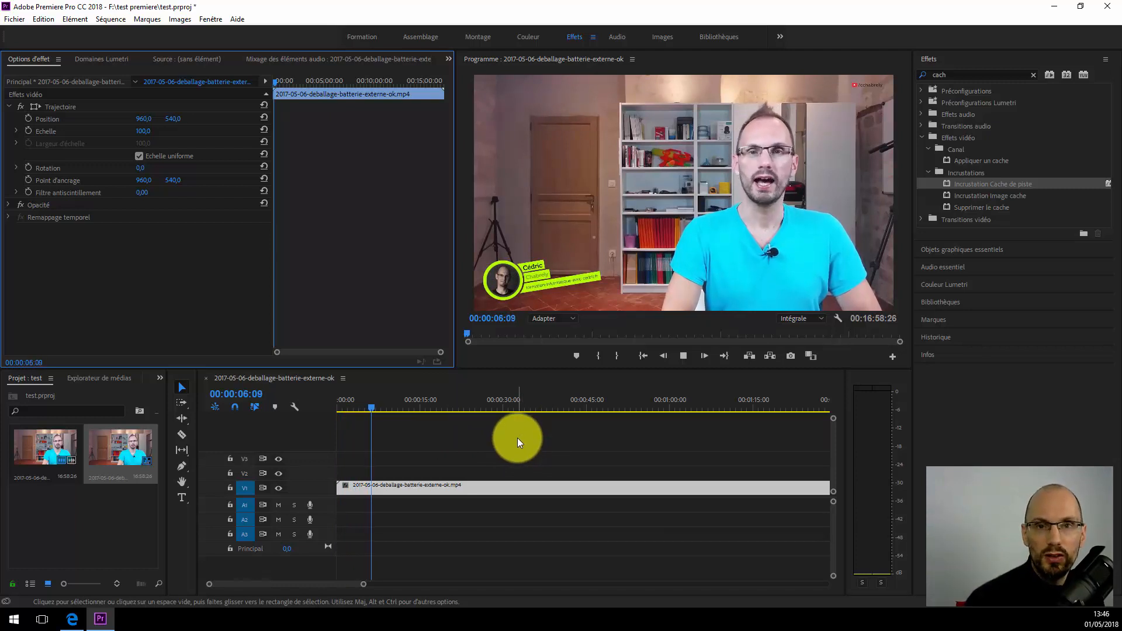
pyautogui.press('space')
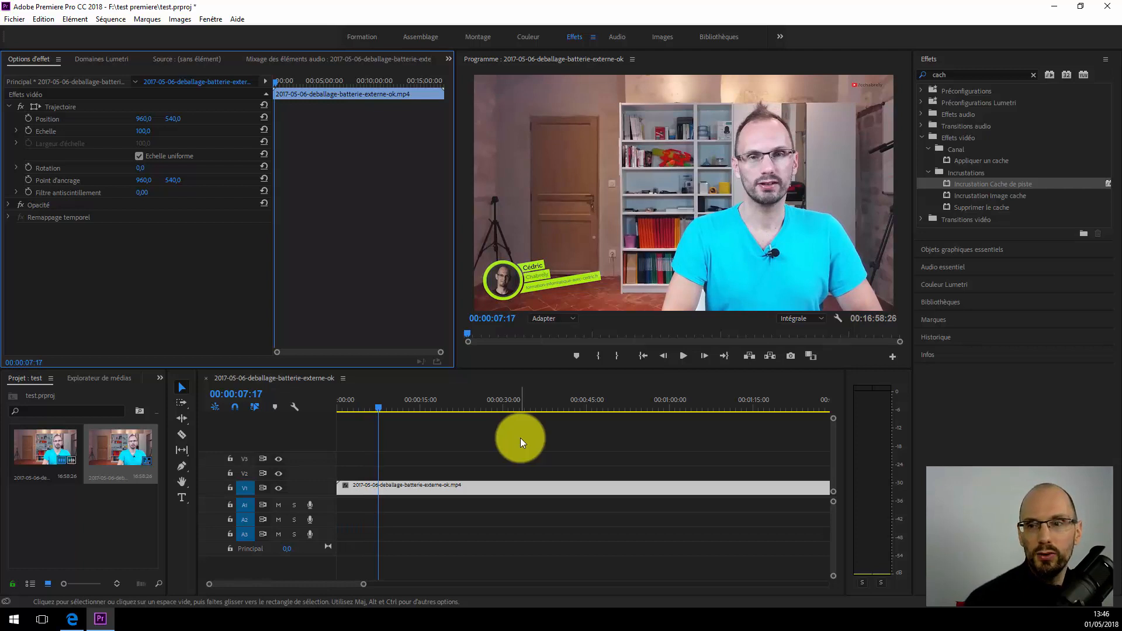
pyautogui.click(375, 406)
pyautogui.moveTo(374, 406); pyautogui.dragTo(332, 409)
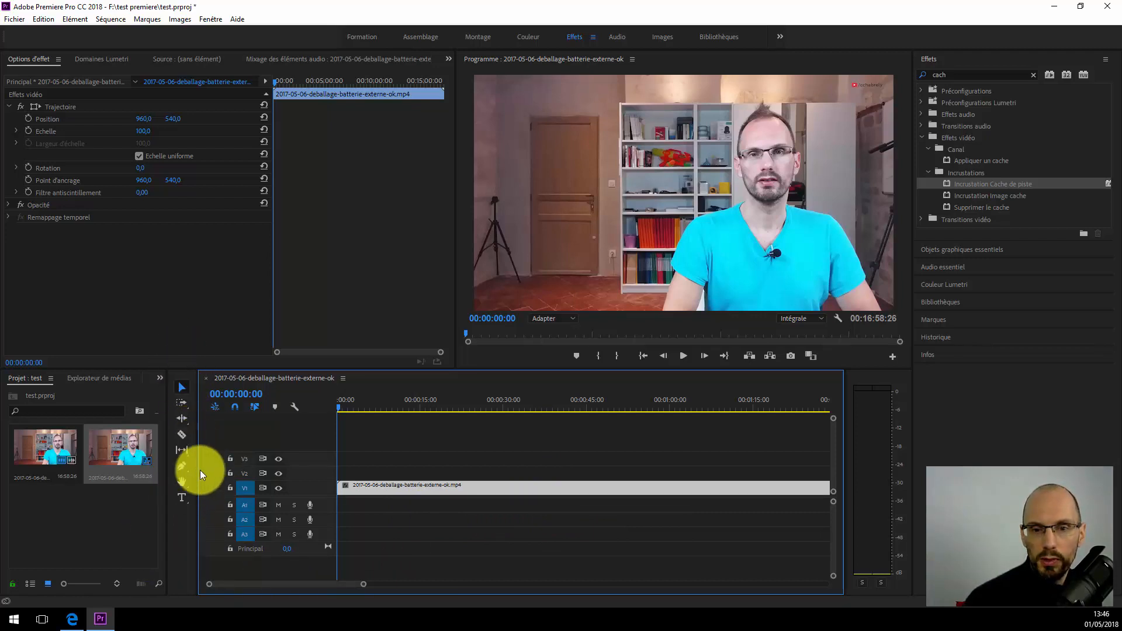
# - Add a text title reading "Formidable" over the video at the start of the sequence
pyautogui.click(181, 498)
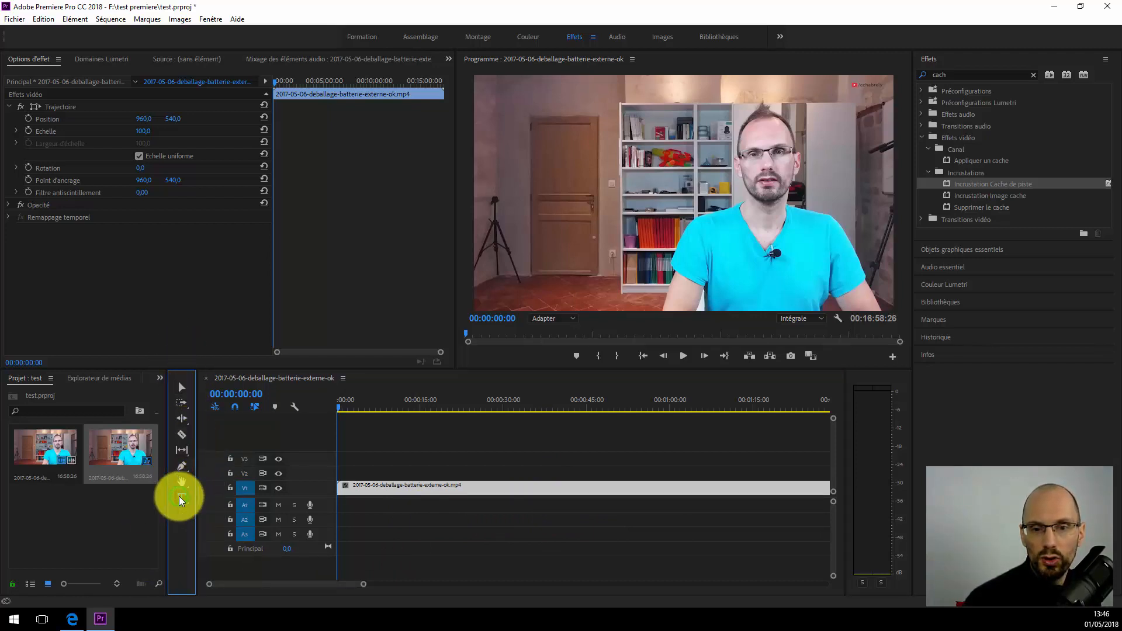
pyautogui.click(499, 167)
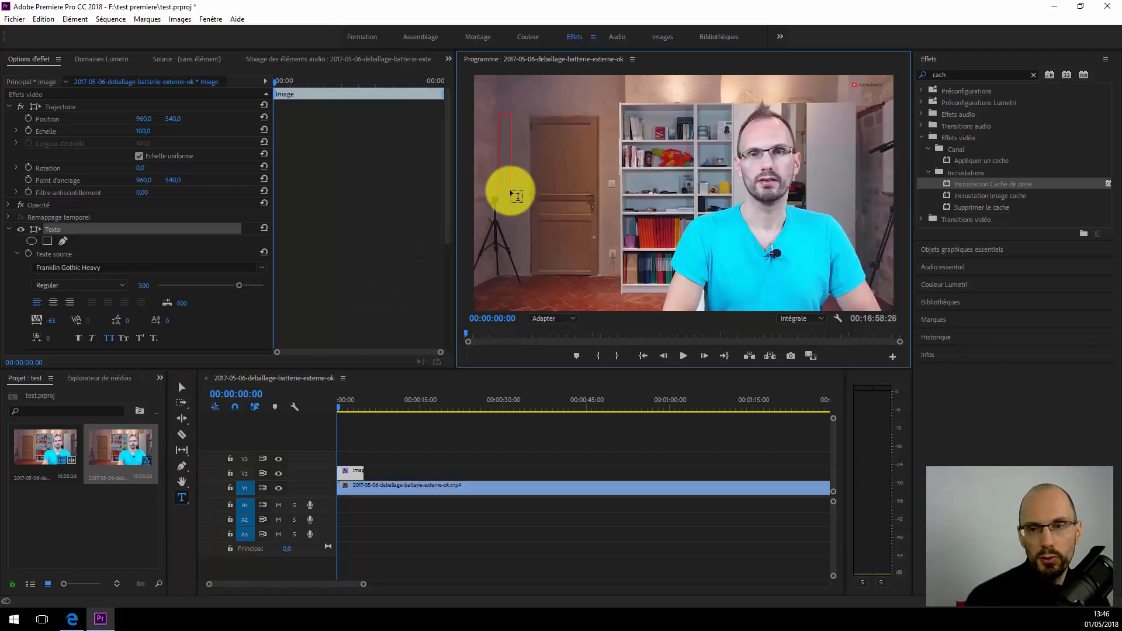
pyautogui.write('F')
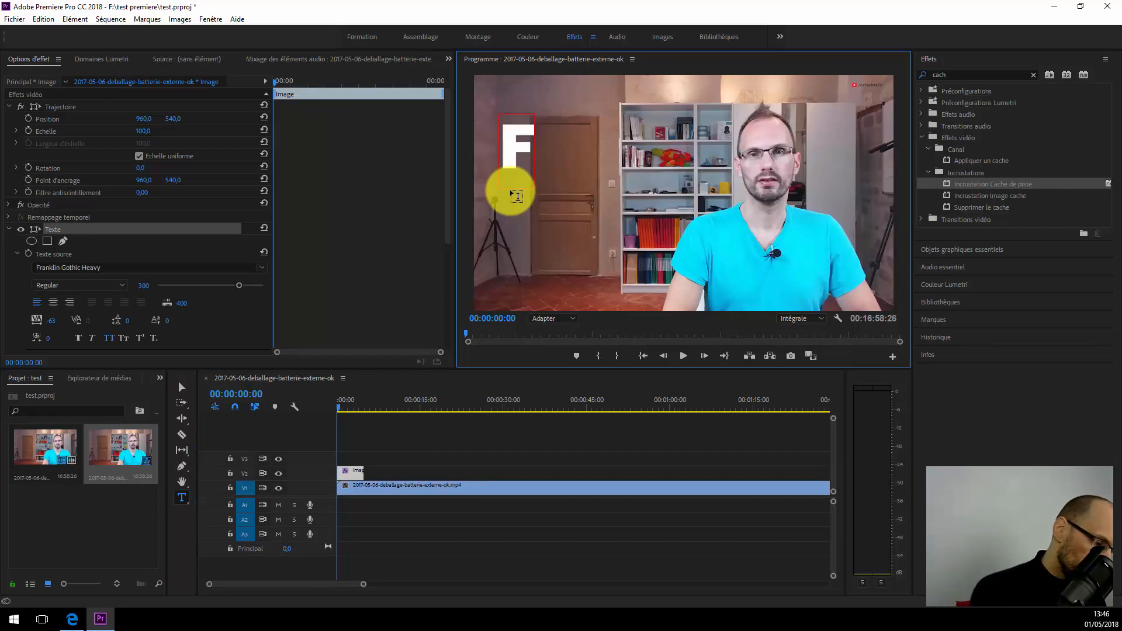
pyautogui.write('ORMIDABL')
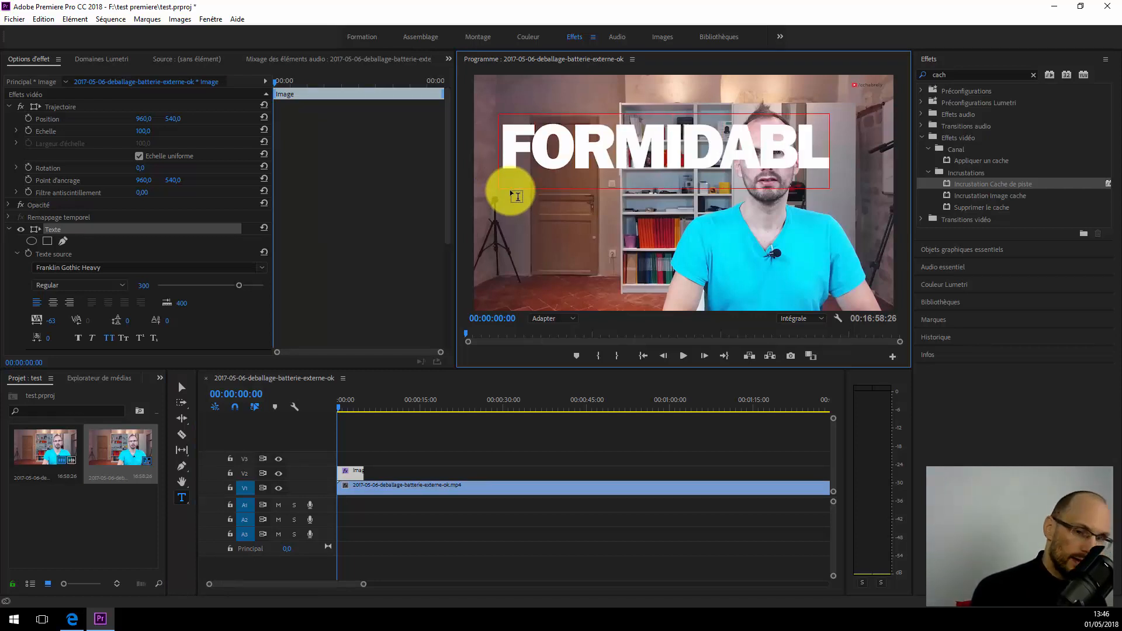
pyautogui.write('E')
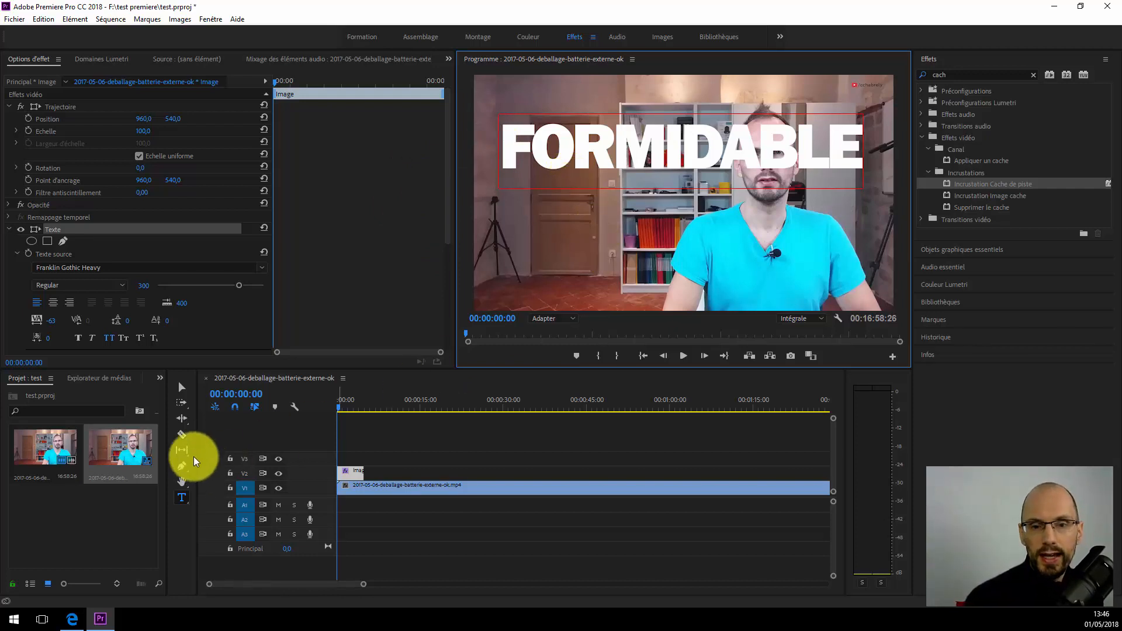
# - Reposition the Formidable title across the middle of the frame, slightly above centre, with the Selection tool
pyautogui.click(183, 390)
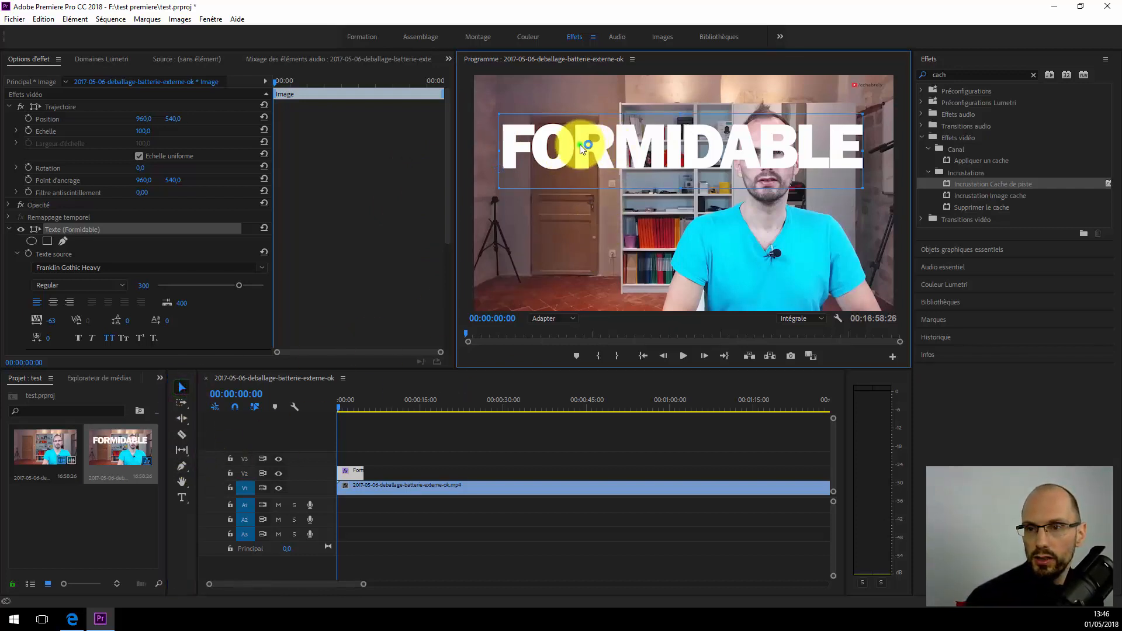
pyautogui.moveTo(580, 145); pyautogui.dragTo(577, 229)
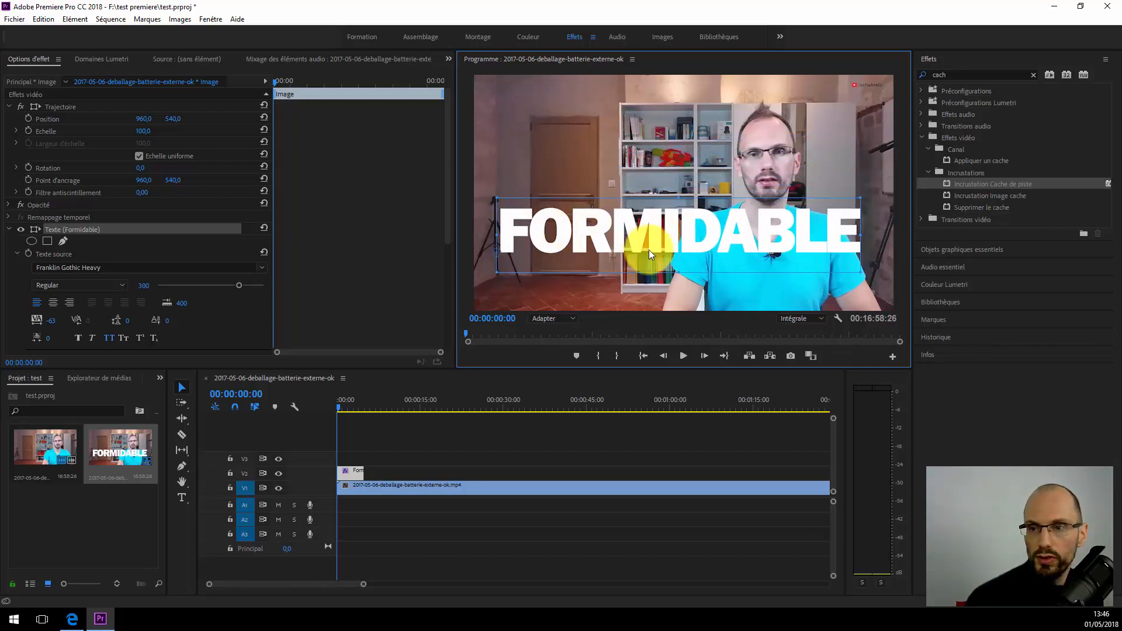
pyautogui.moveTo(688, 247); pyautogui.dragTo(679, 190)
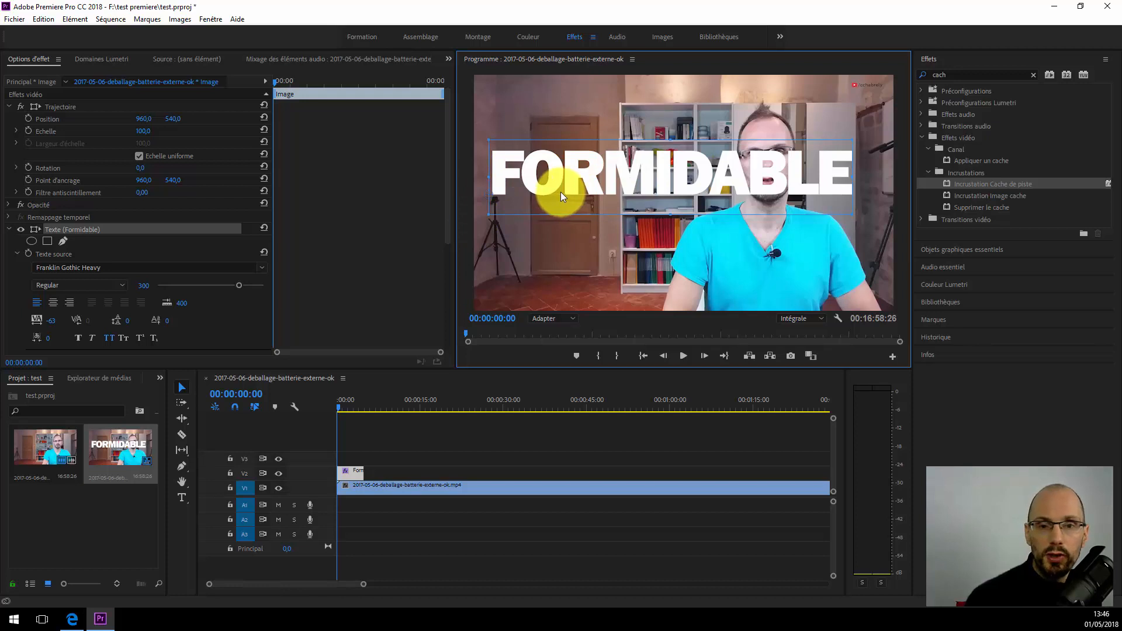
# - Set the title's font size to 319 and its tracking to -65, with All Caps on, and collapse its text properties
pyautogui.click(51, 231)
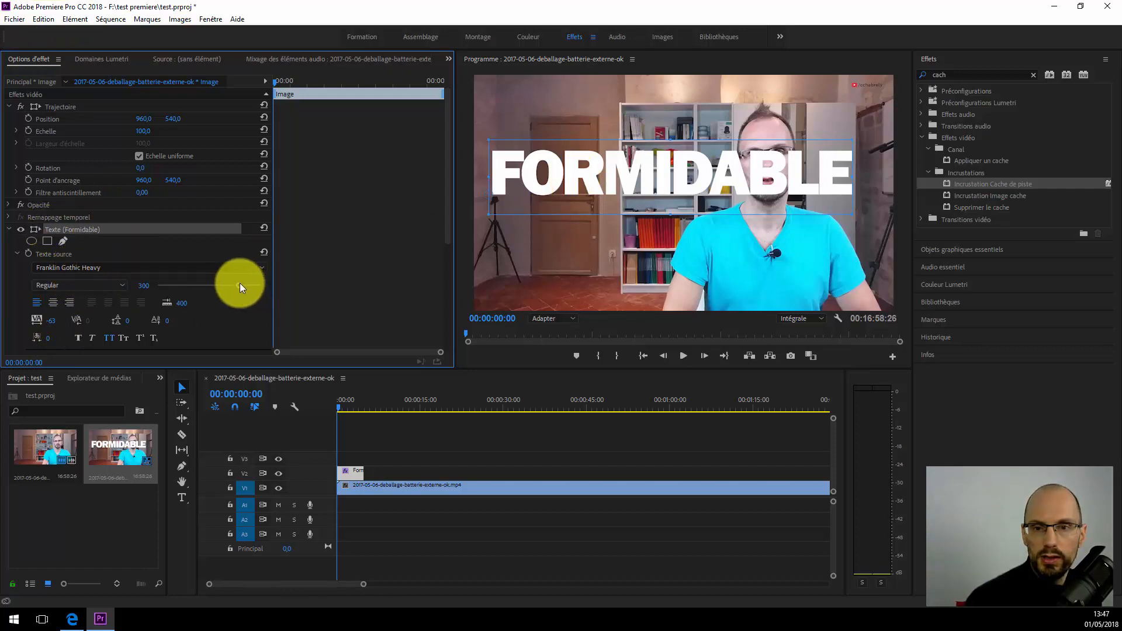
pyautogui.moveTo(240, 283); pyautogui.dragTo(241, 285)
pyautogui.click(110, 338)
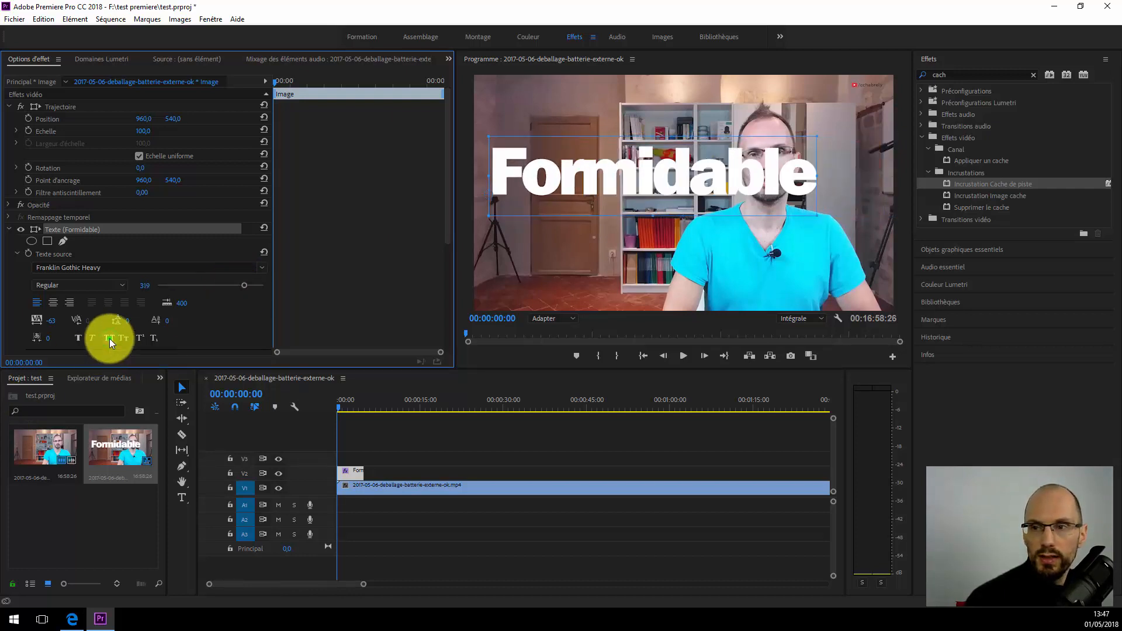
pyautogui.click(110, 338)
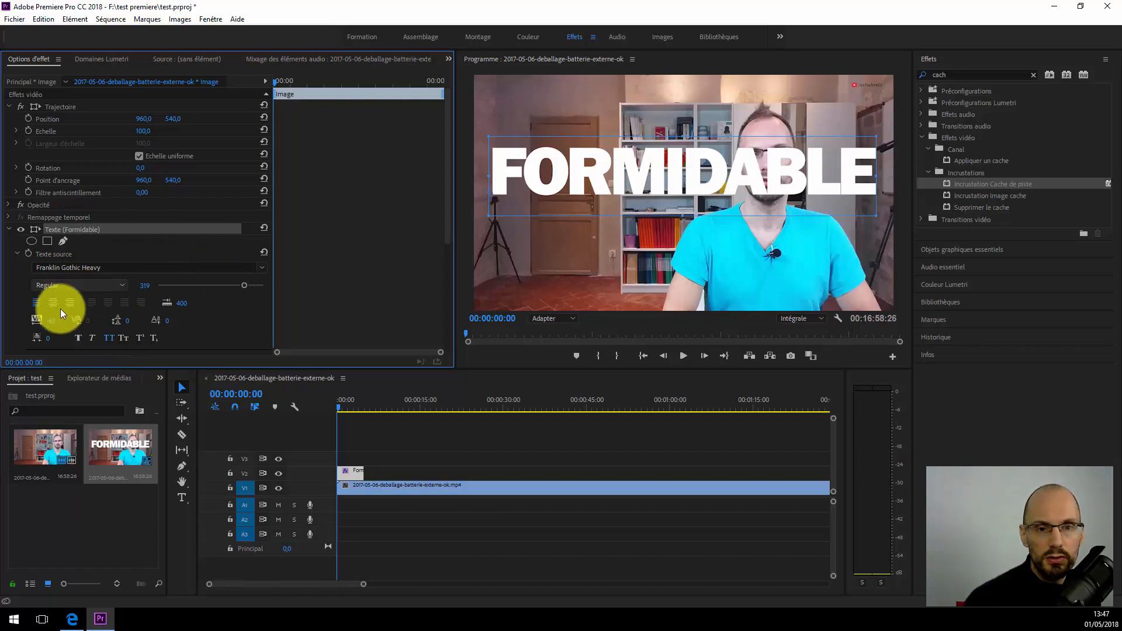
pyautogui.moveTo(52, 320)
pyautogui.mouseDown()
pyautogui.moveTo(26, 320)
pyautogui.moveTo(68, 319)
pyautogui.moveTo(40, 320)
pyautogui.mouseUp()
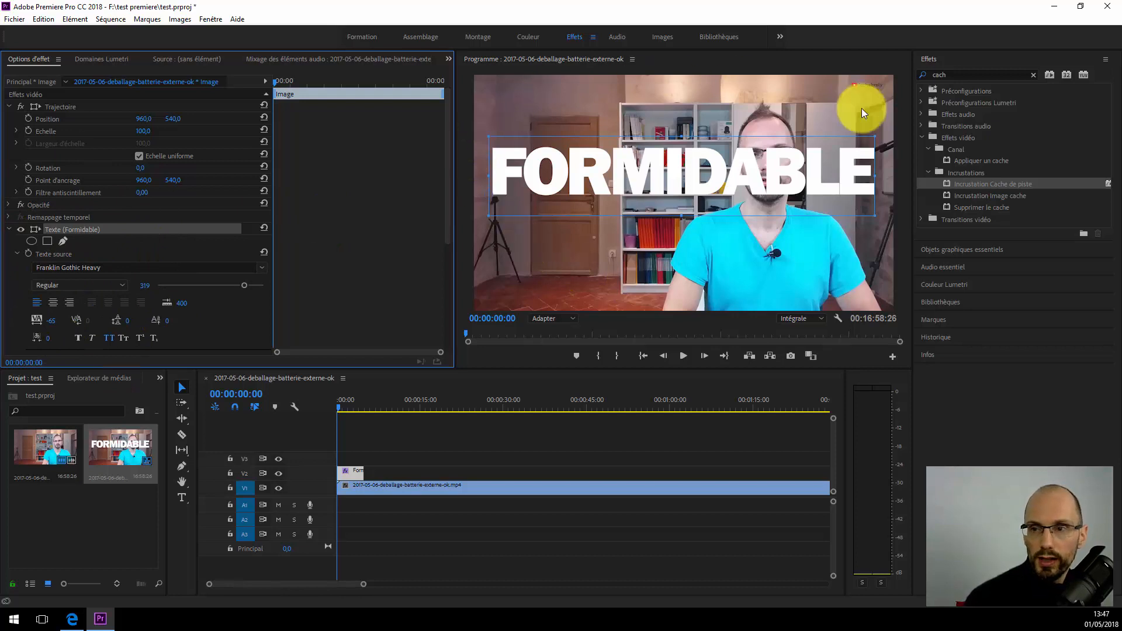
pyautogui.click(9, 229)
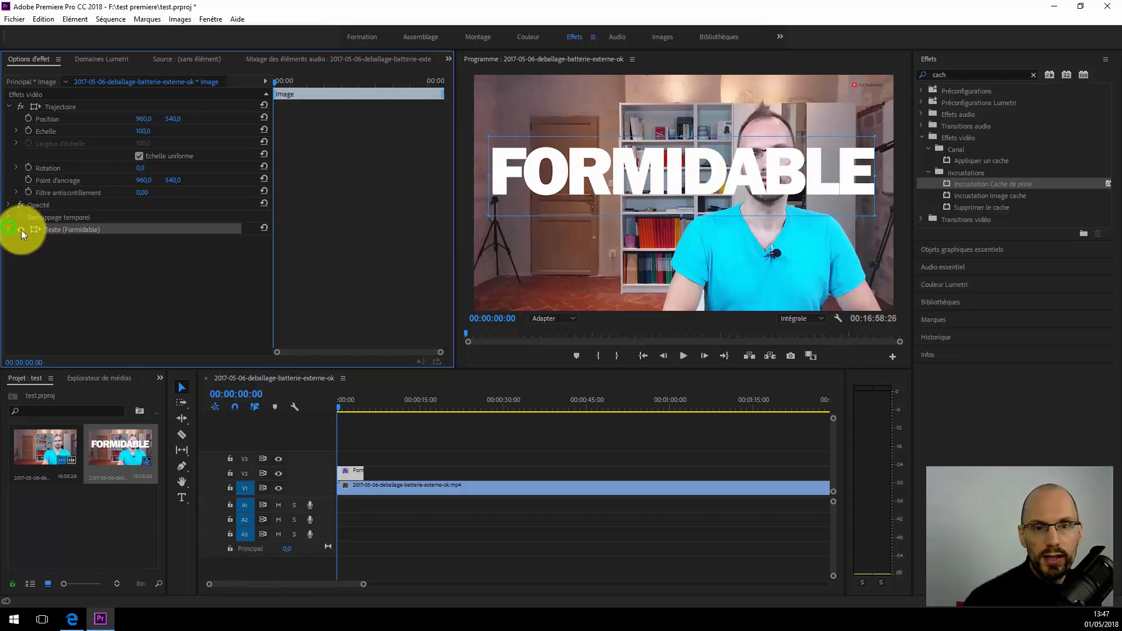
pyautogui.click(81, 291)
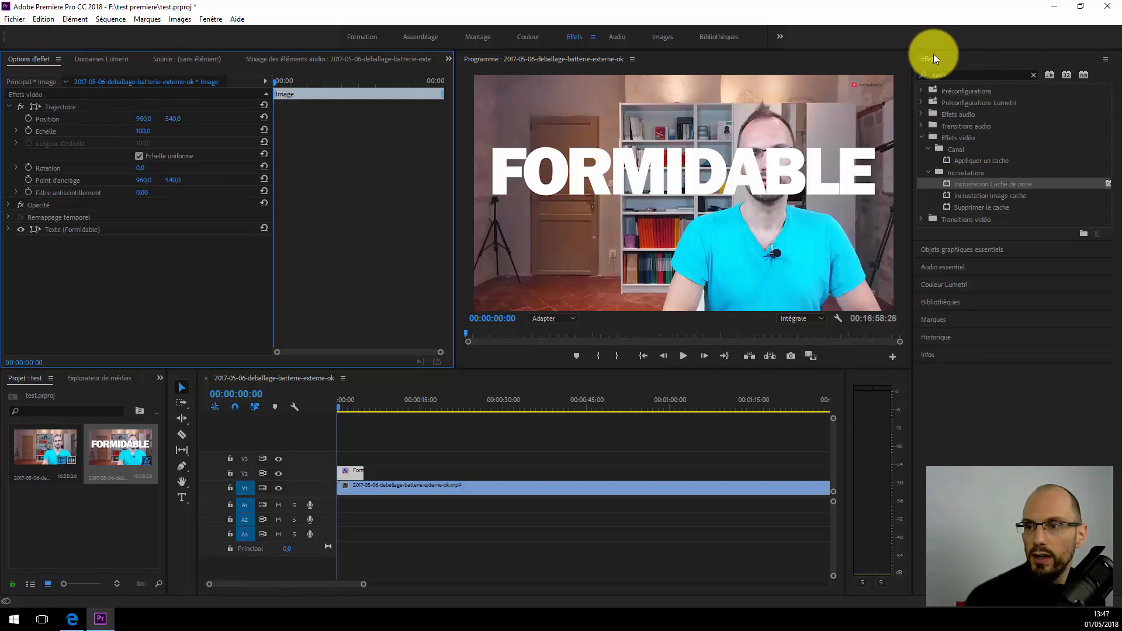
# - Apply the Incrustation Cache de piste effect to the video clip on track V1
pyautogui.click(921, 137)
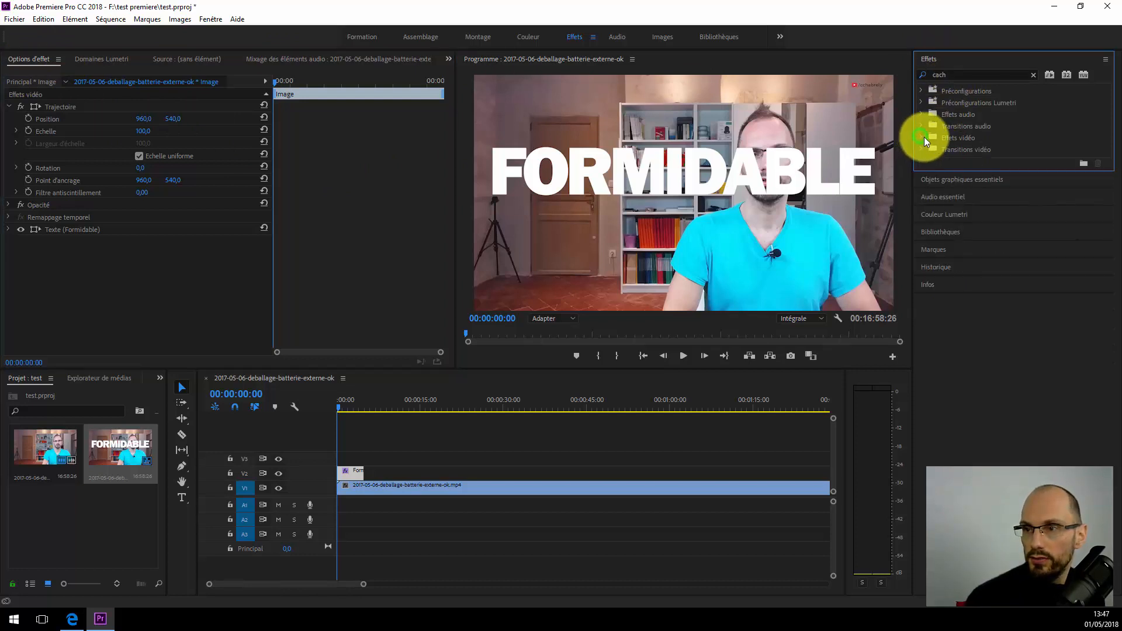
pyautogui.click(921, 138)
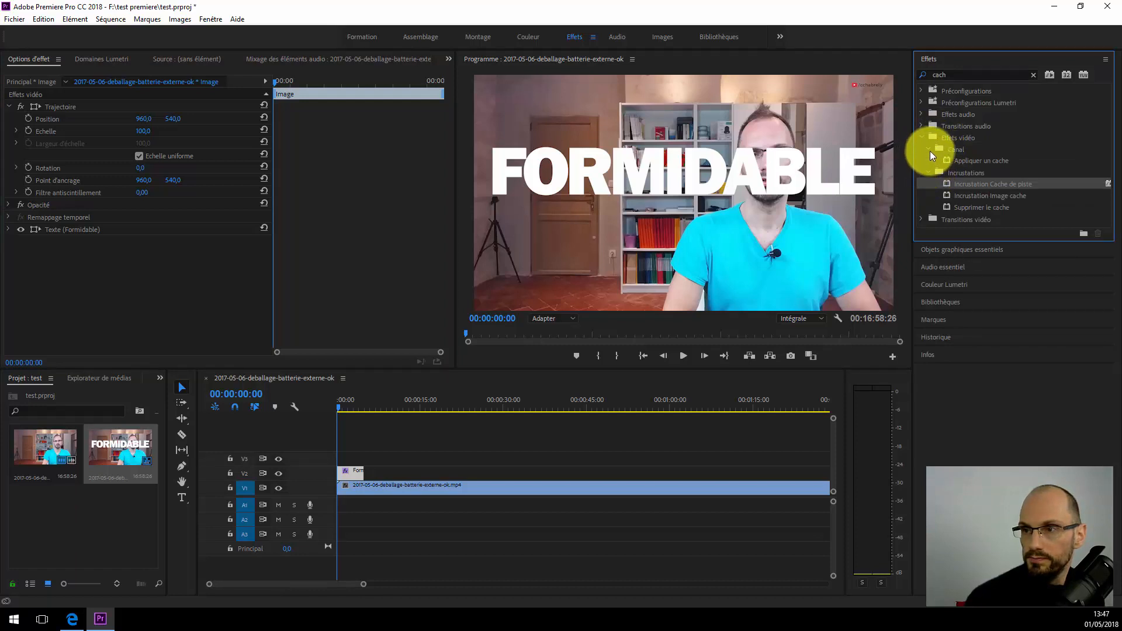
pyautogui.click(931, 150)
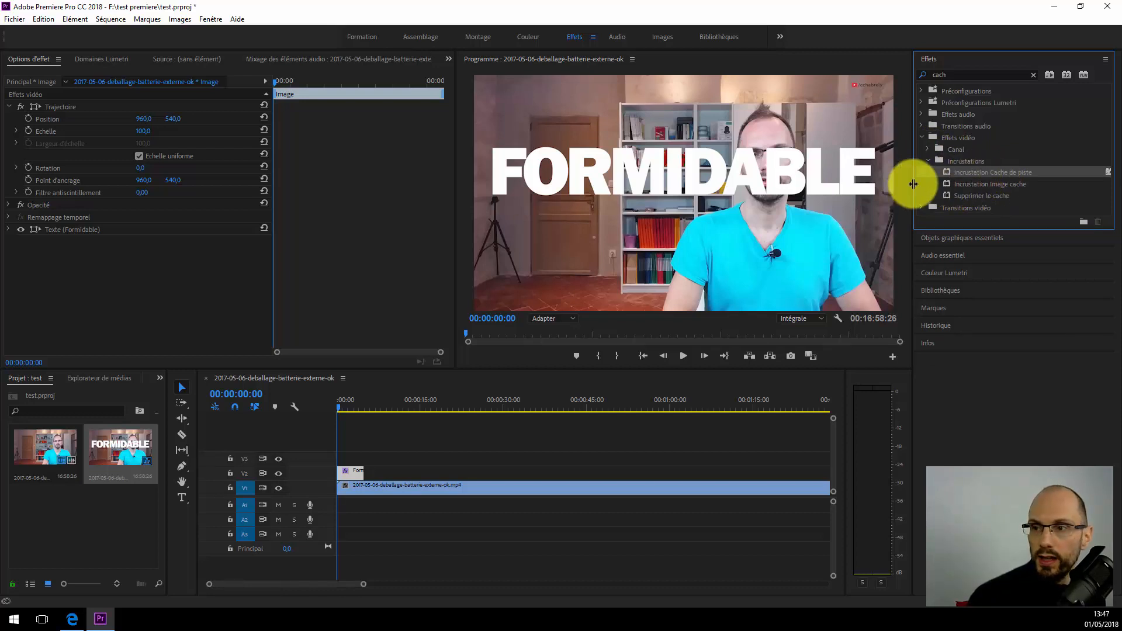
pyautogui.moveTo(946, 172); pyautogui.dragTo(369, 491)
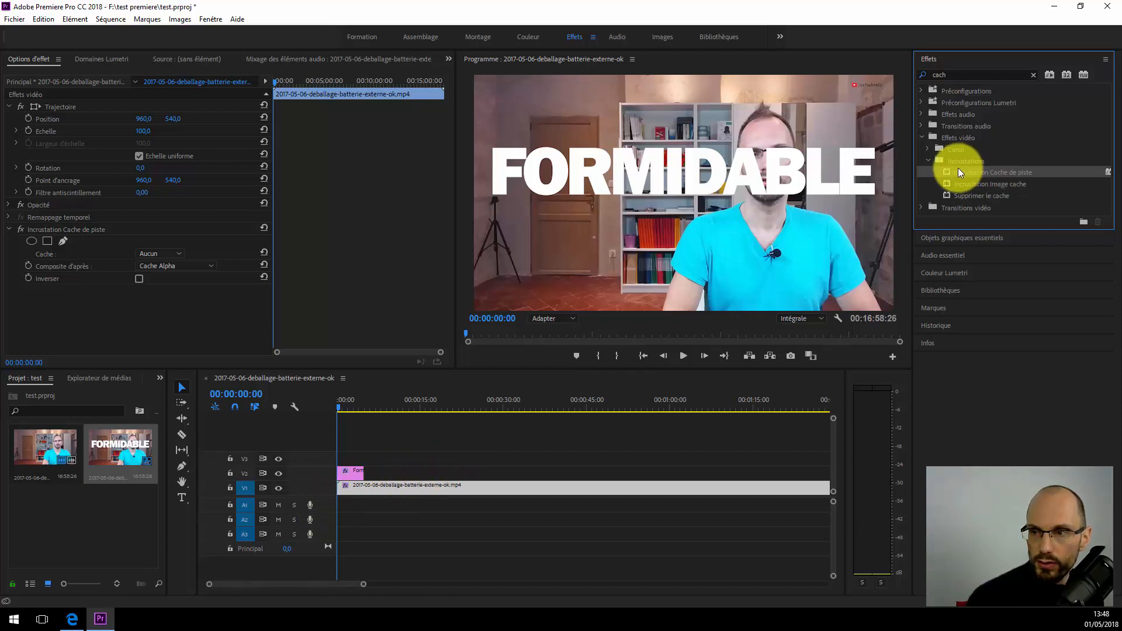
pyautogui.click(359, 488)
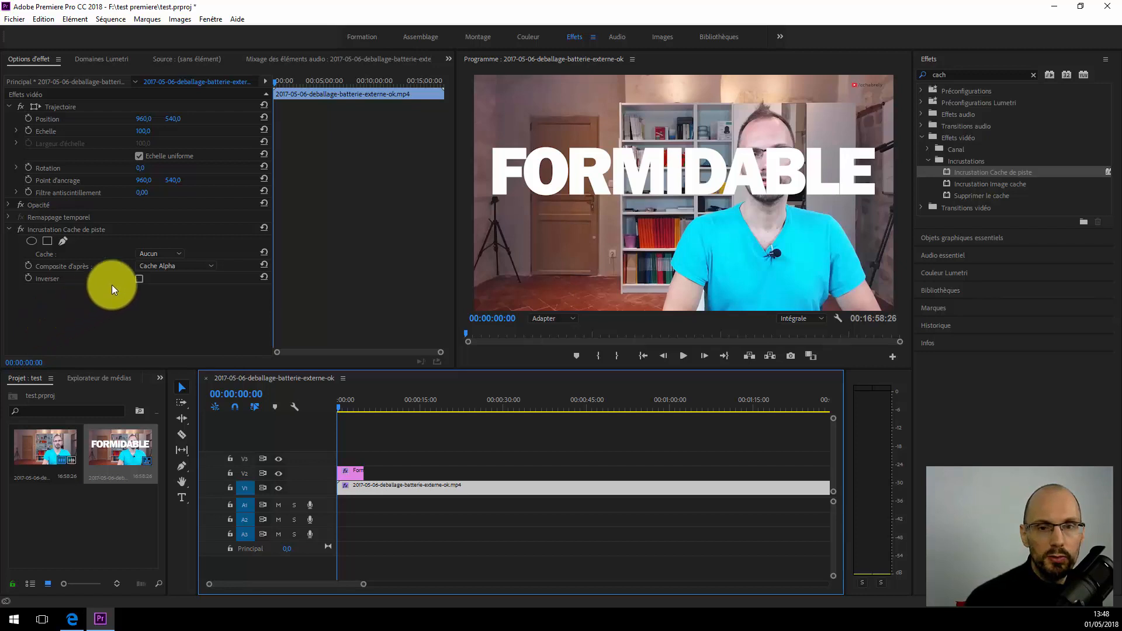
# - Set the Cache of the Incrustation Cache de piste effect to Vidéo 2
pyautogui.click(153, 252)
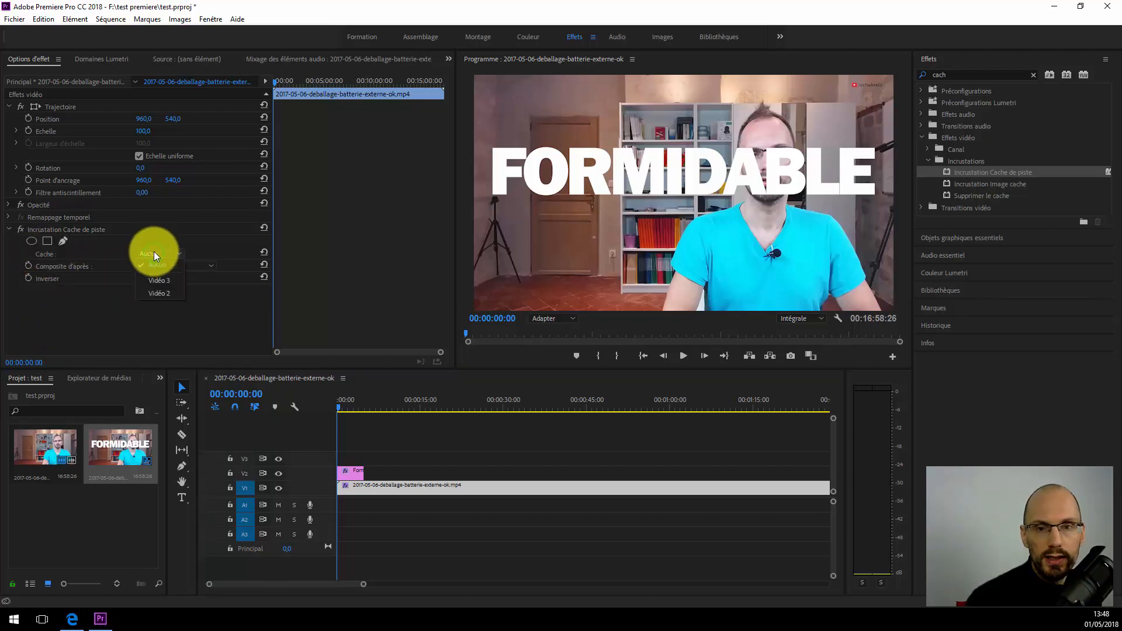
pyautogui.click(156, 282)
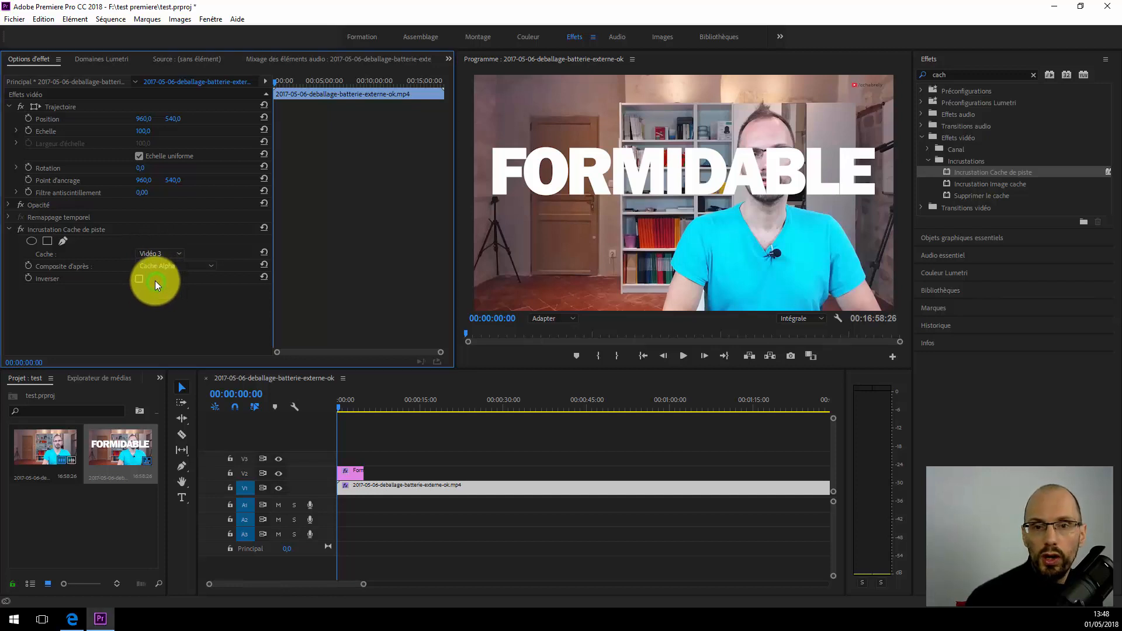
pyautogui.click(152, 254)
pyautogui.click(155, 291)
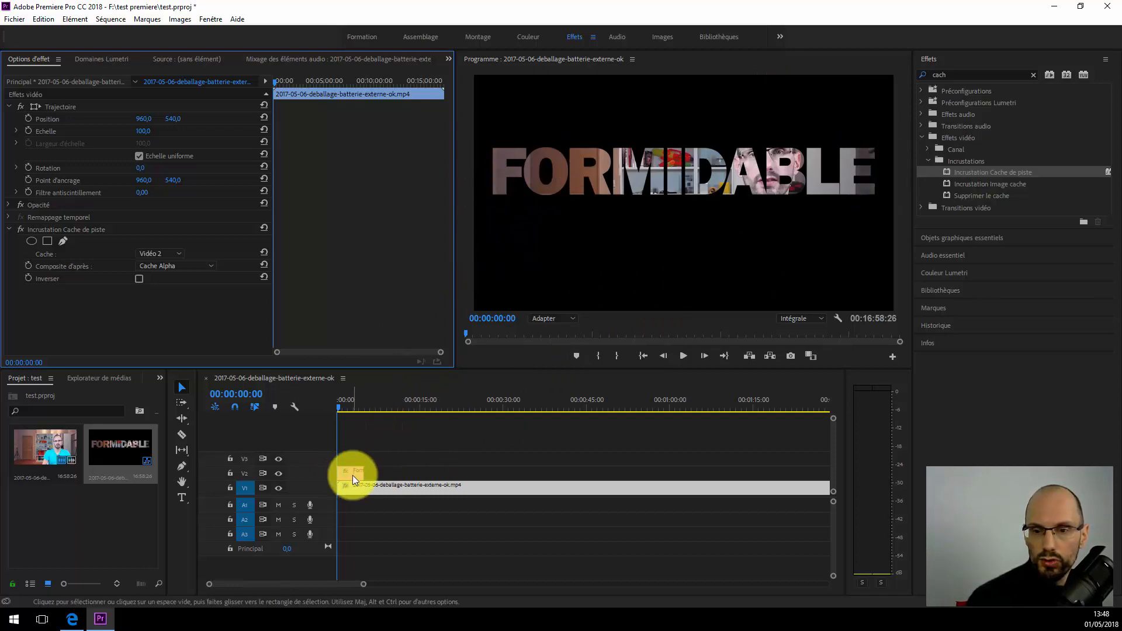
# - Extend the Formidable title clip to about 57 seconds, preview the masked video and return the playhead to the start
pyautogui.moveTo(363, 471); pyautogui.dragTo(654, 457)
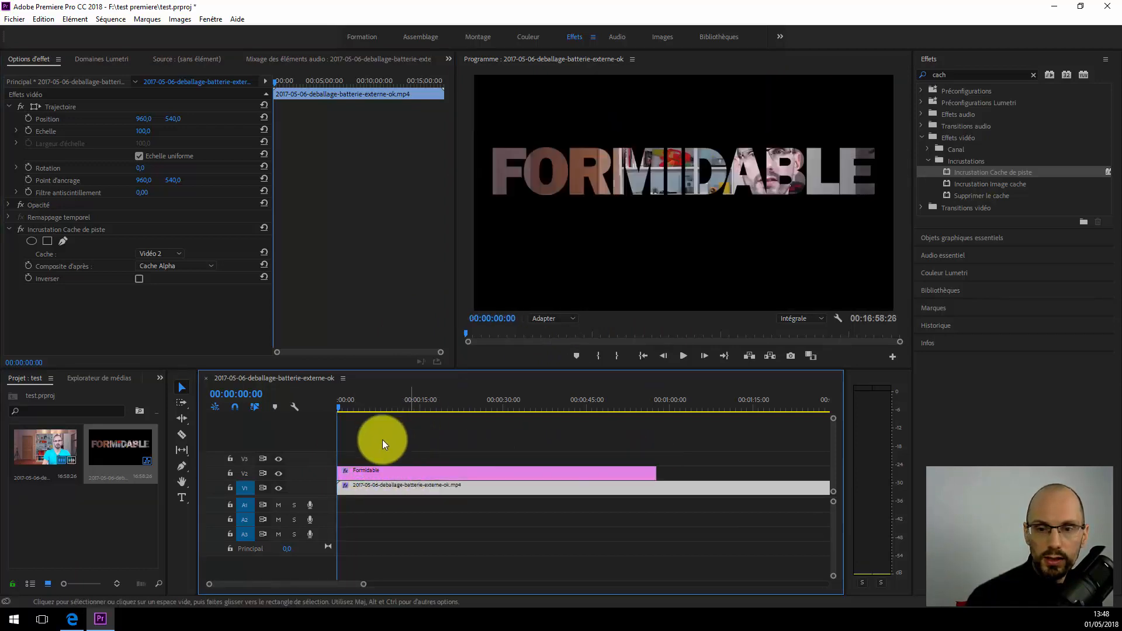
pyautogui.press('space')
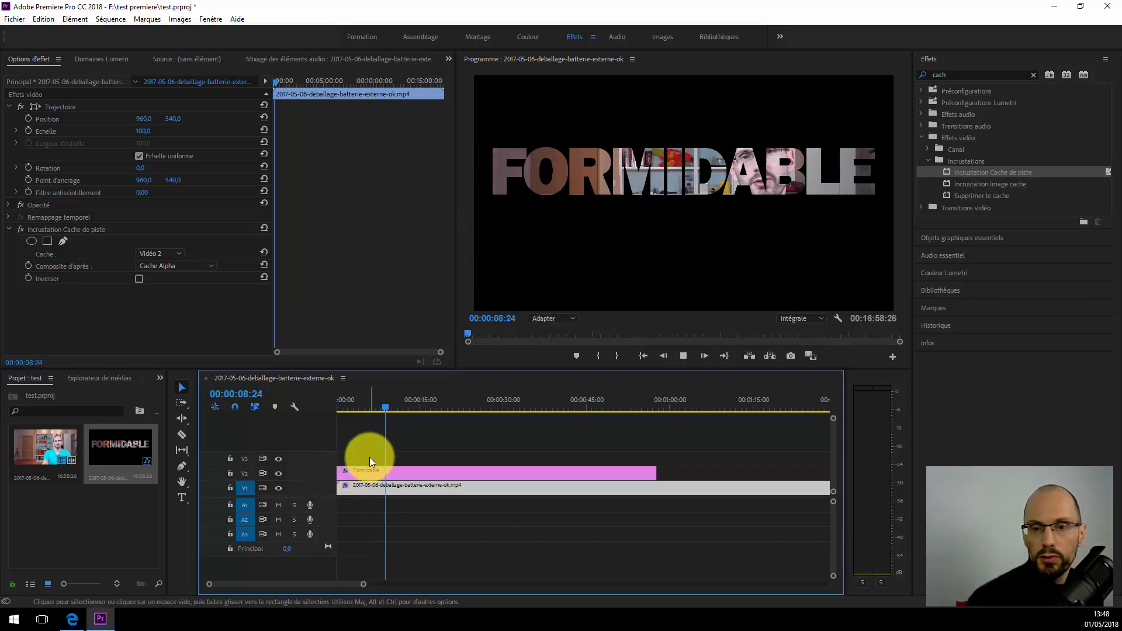
pyautogui.press('space')
pyautogui.moveTo(388, 408); pyautogui.dragTo(307, 419)
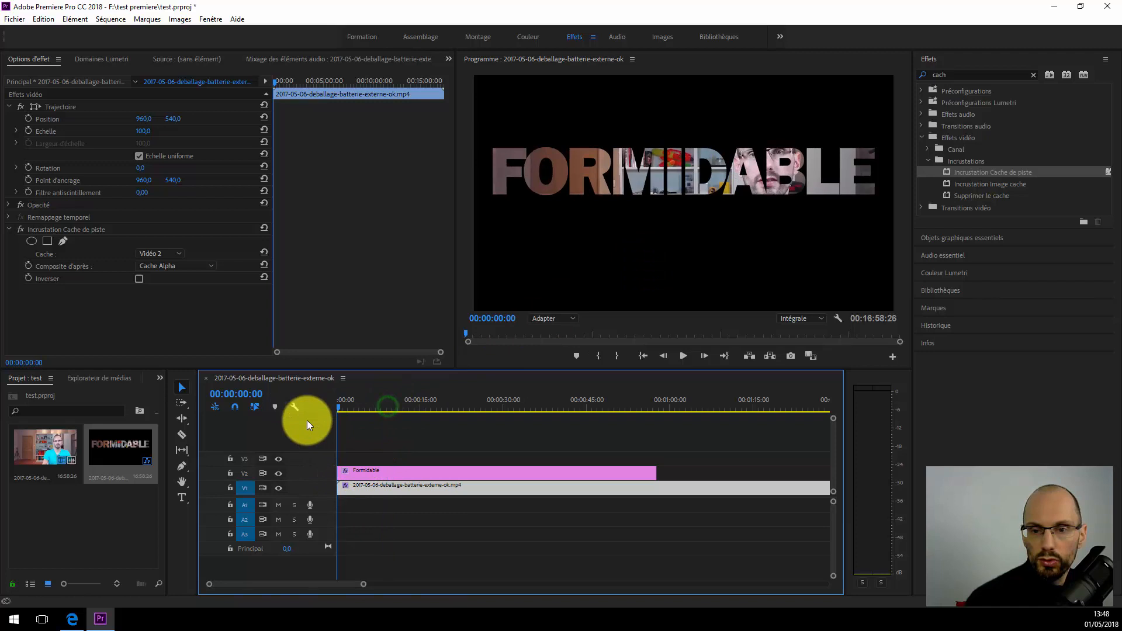
# - Keyframe the Formidable title clip's Position at 960, 540 at the start and lower it vertically at 00:00:09:02
pyautogui.click(351, 471)
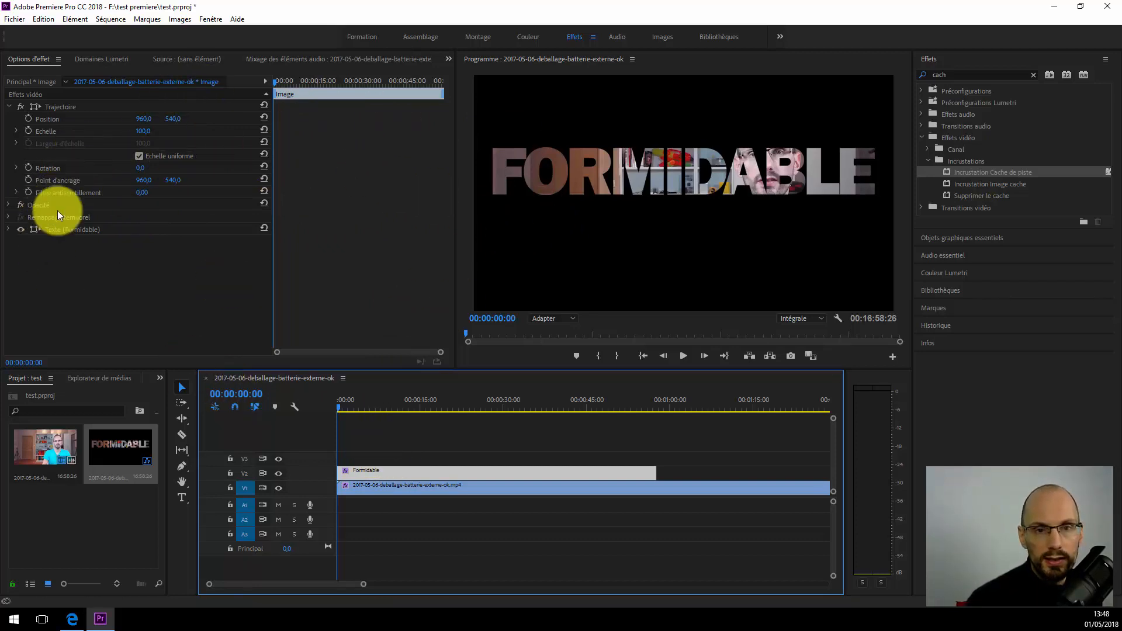
pyautogui.click(27, 118)
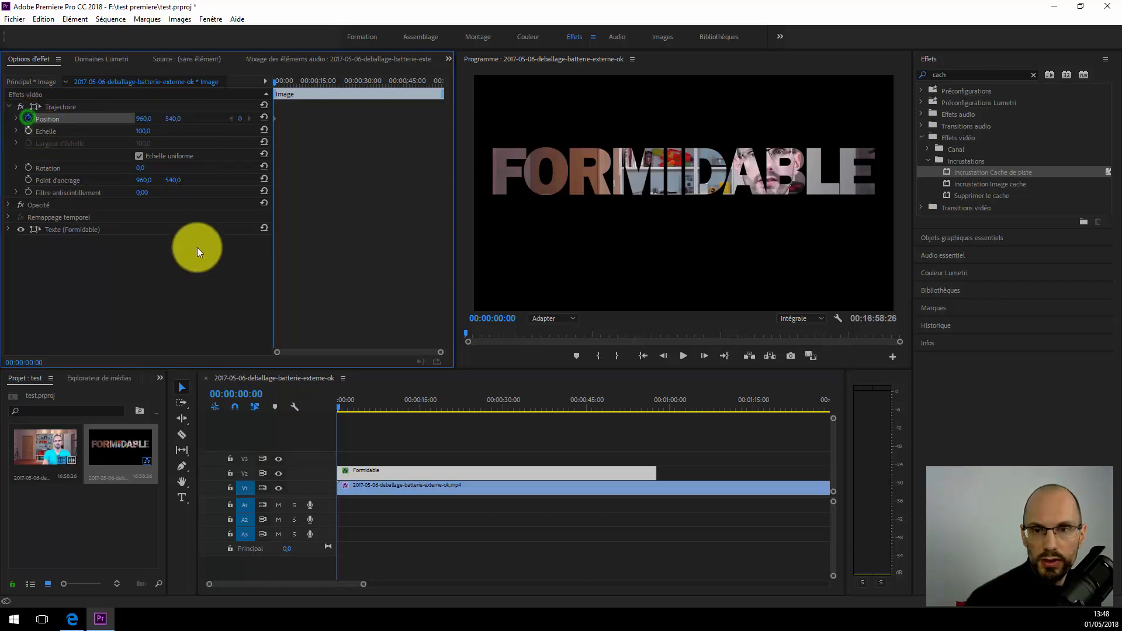
pyautogui.moveTo(275, 85); pyautogui.dragTo(300, 84)
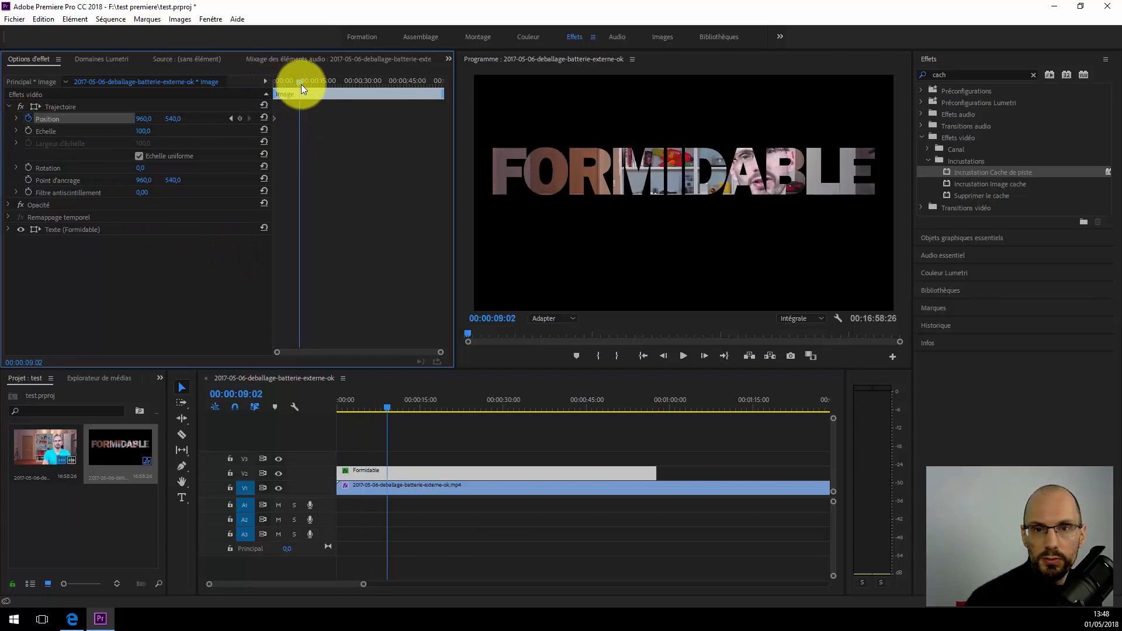
pyautogui.moveTo(146, 119); pyautogui.dragTo(160, 124)
pyautogui.hotkey('ctrl', 'z')
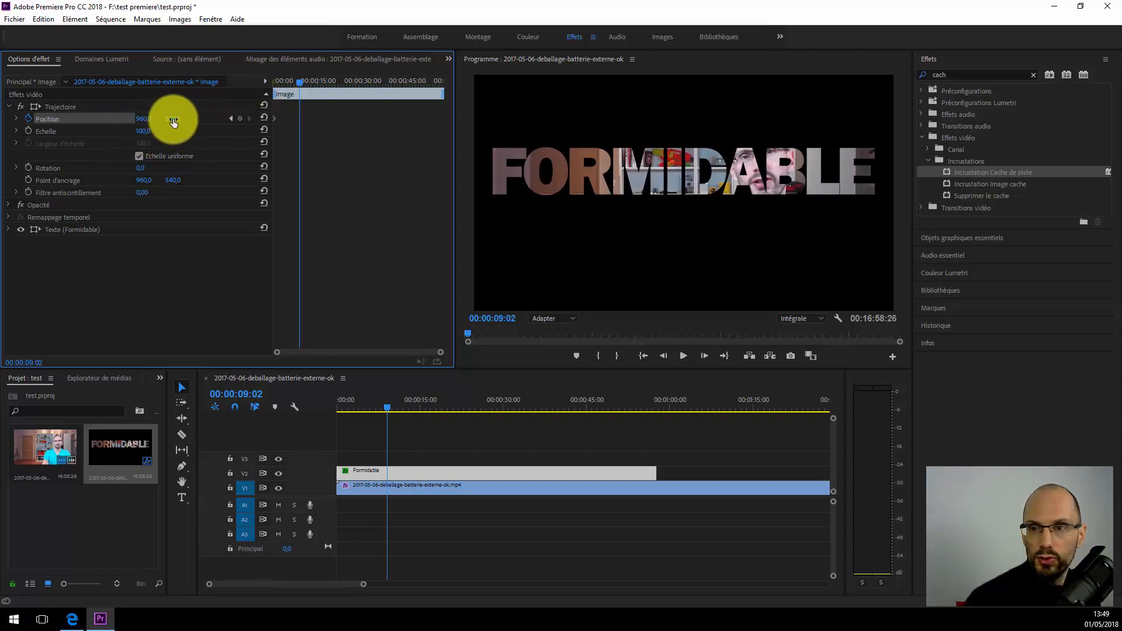
pyautogui.moveTo(180, 118); pyautogui.dragTo(225, 77)
# - Preview the title's position animation from the start and return the playhead to the beginning
pyautogui.moveTo(301, 81); pyautogui.dragTo(237, 91)
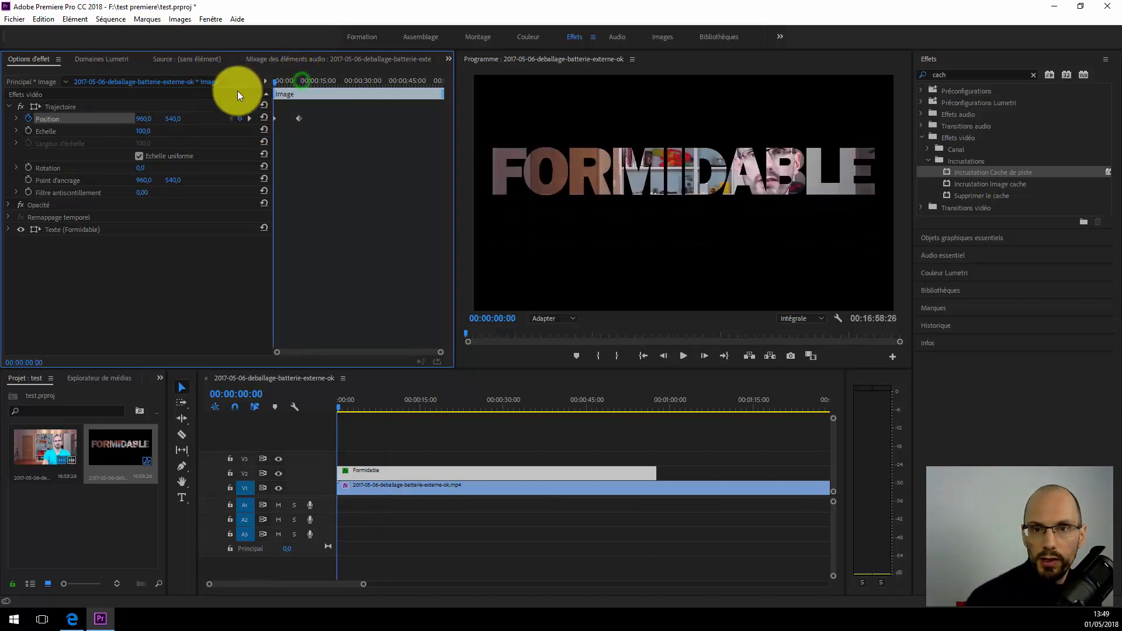
pyautogui.press('space')
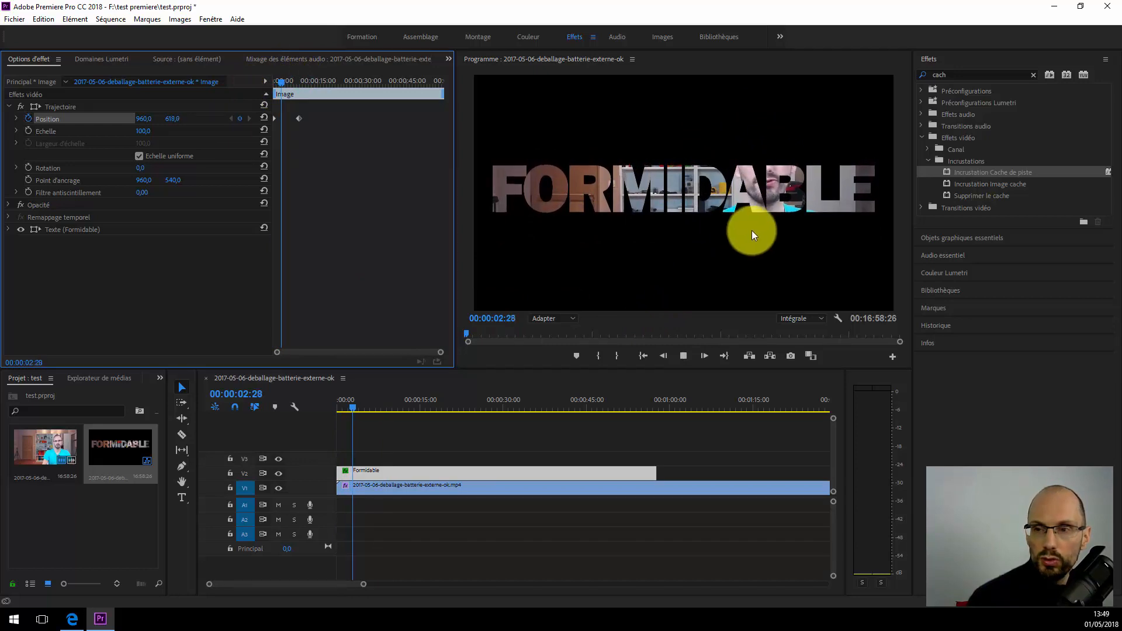
pyautogui.press('space')
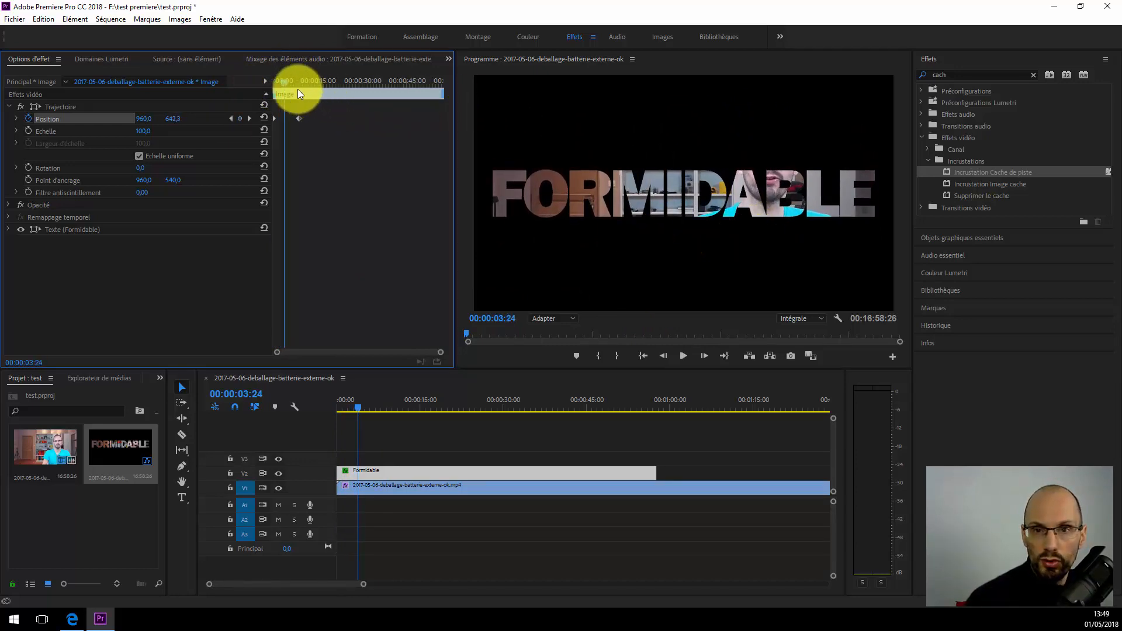
pyautogui.moveTo(283, 82); pyautogui.dragTo(23, 251)
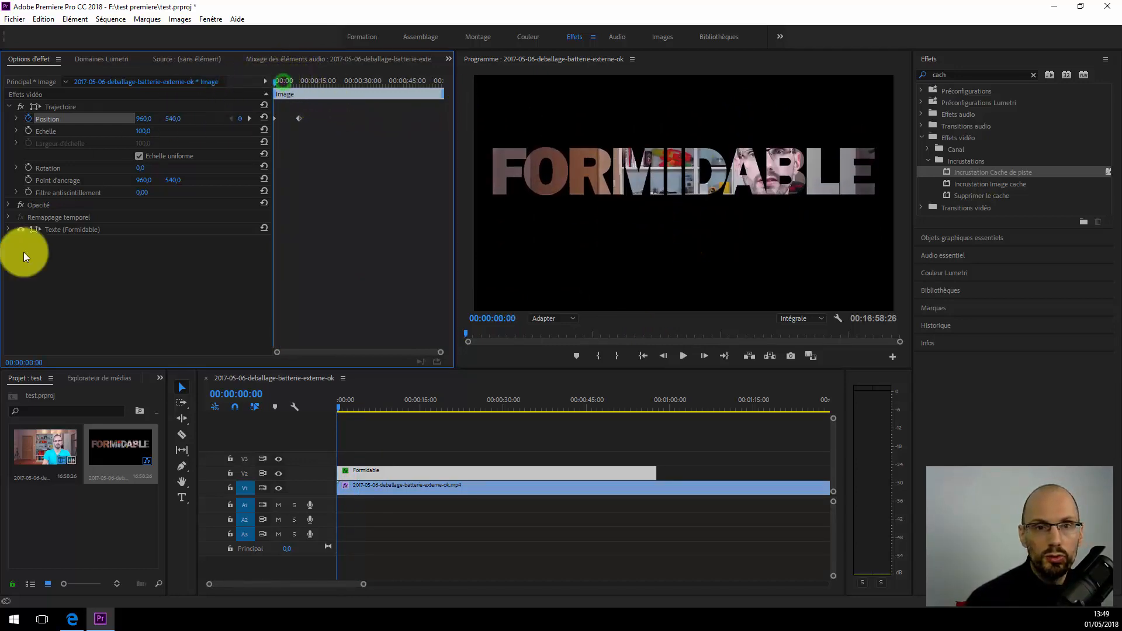
# - Keyframe the title's Echelle at 100 at the start and at 750 at 00:00:08:26
pyautogui.click(26, 131)
pyautogui.moveTo(273, 82); pyautogui.dragTo(300, 87)
pyautogui.moveTo(144, 134); pyautogui.dragTo(523, 81)
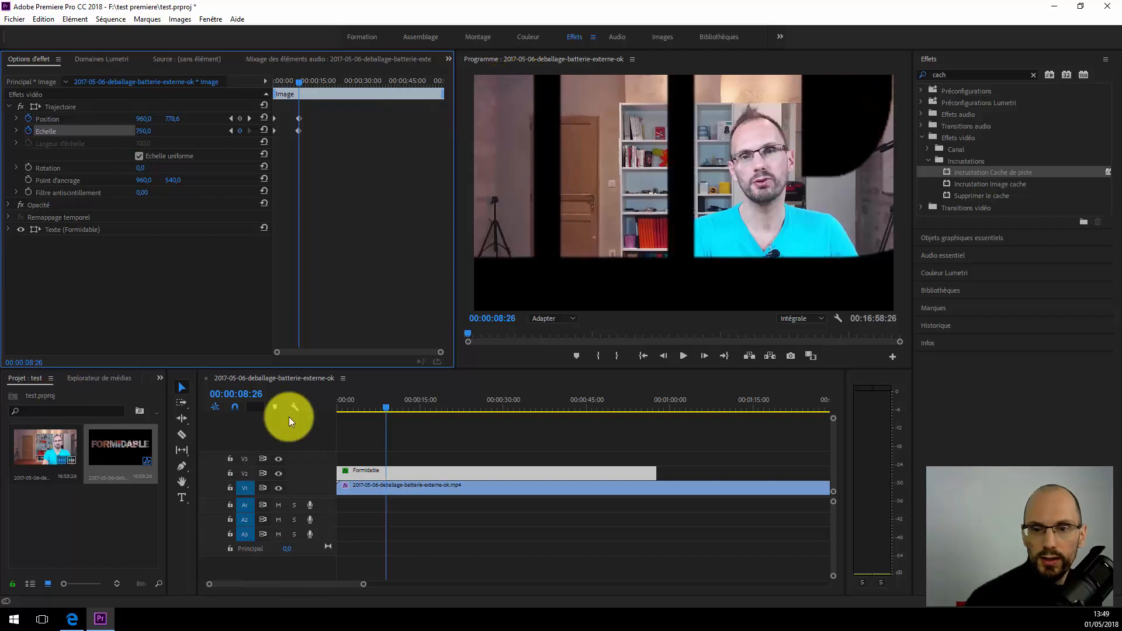
# - Preview the combined scale and position animation from the start, and delete all of the title's Position and Echelle keyframes
pyautogui.moveTo(383, 407); pyautogui.dragTo(214, 417)
pyautogui.press('space')
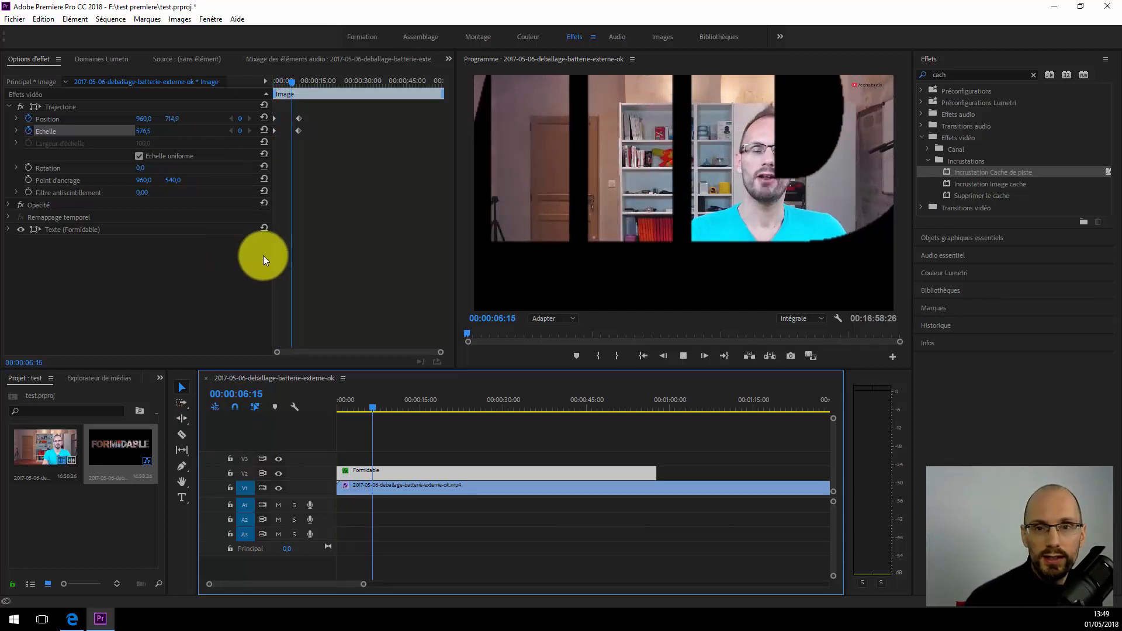
pyautogui.press('space')
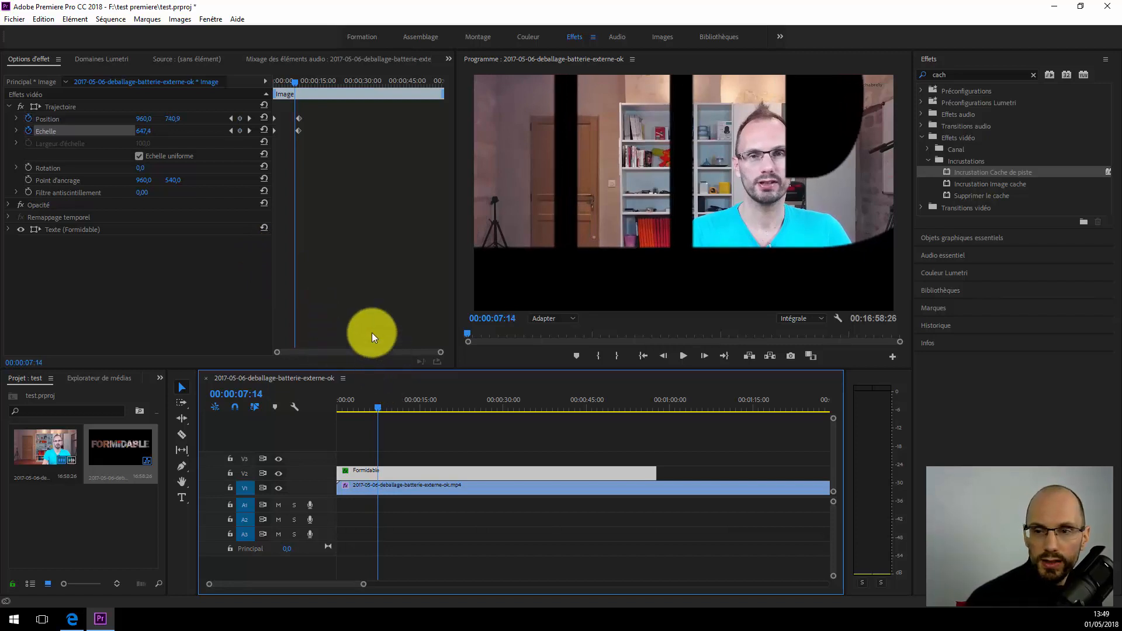
pyautogui.moveTo(320, 104); pyautogui.dragTo(232, 148)
pyautogui.press('Delete')
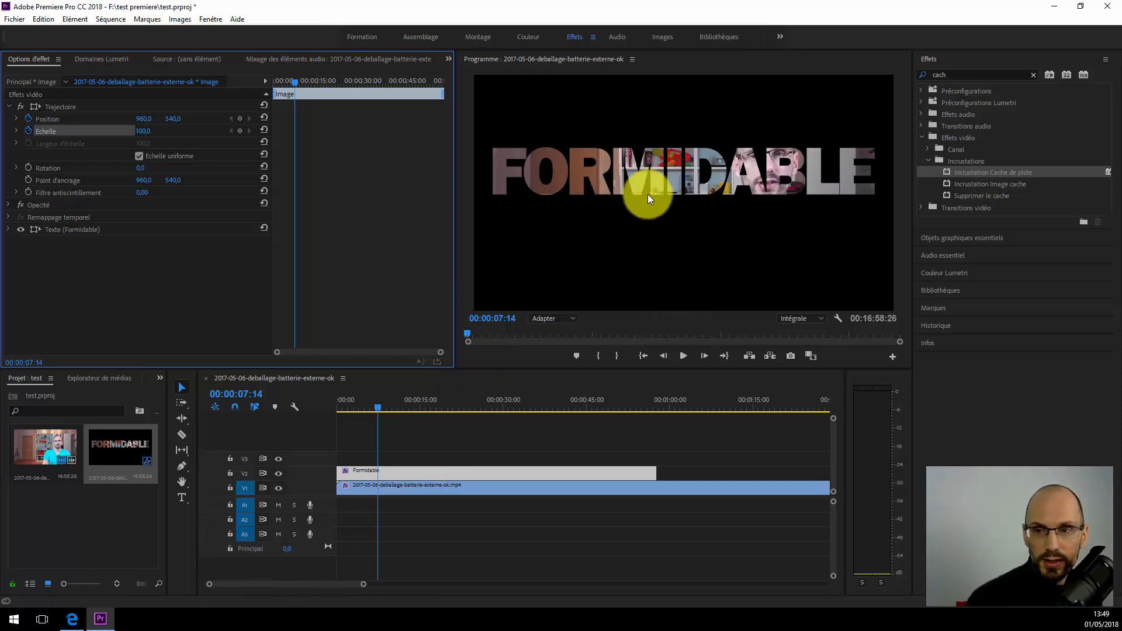
# - Review the title clip and the V1 video clip's Incrustation Cache de piste settings, including the available Cache tracks
pyautogui.click(394, 472)
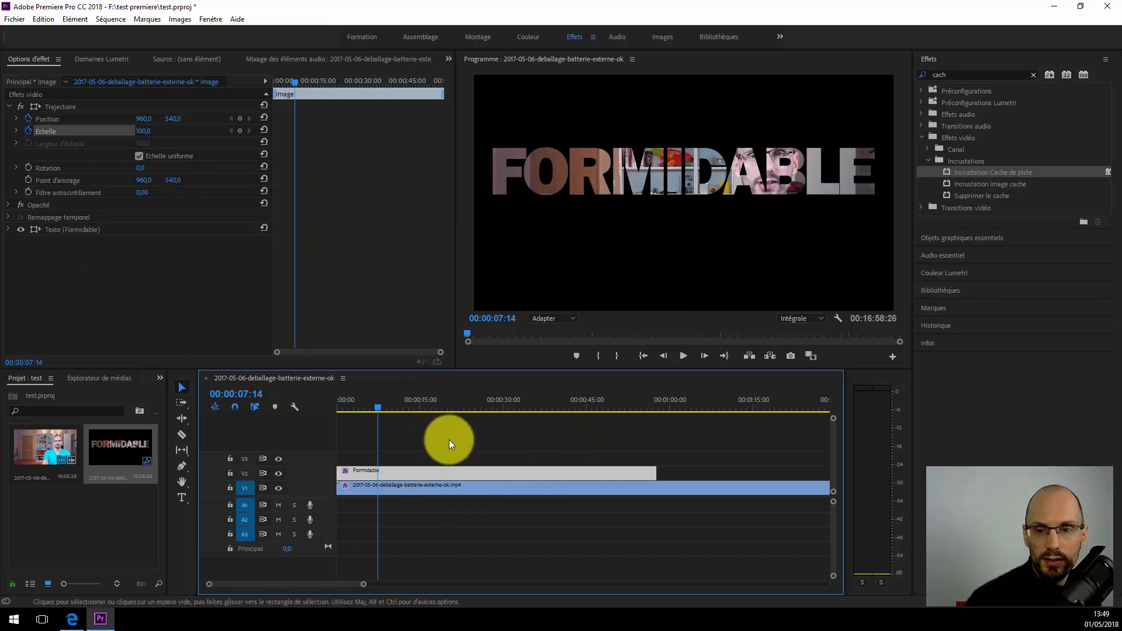
pyautogui.click(464, 485)
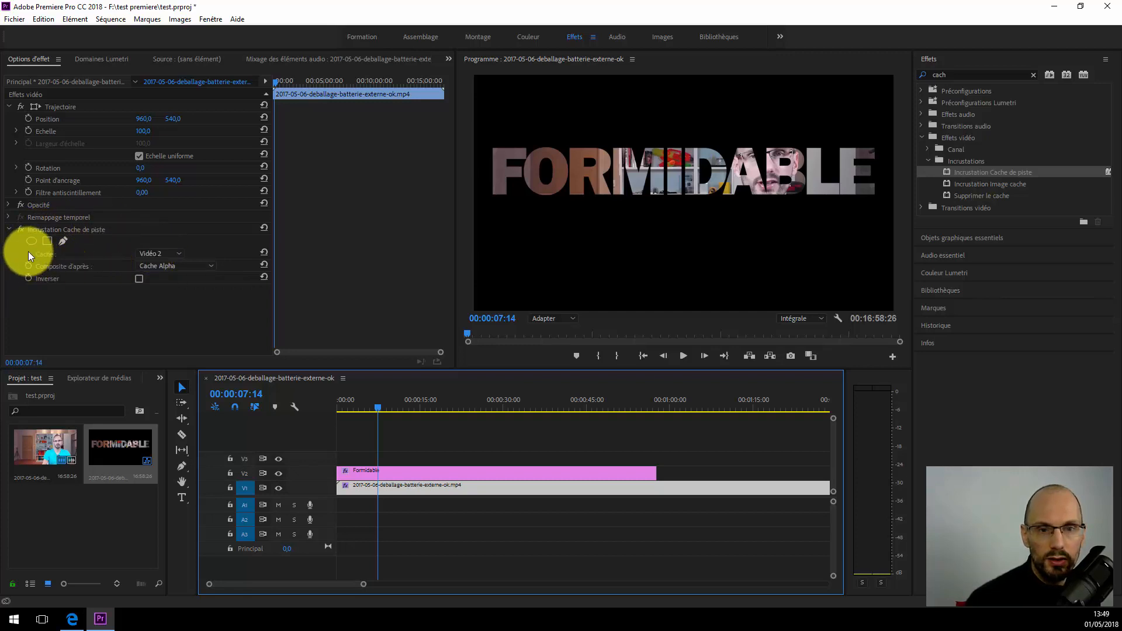
pyautogui.click(173, 252)
pyautogui.click(141, 329)
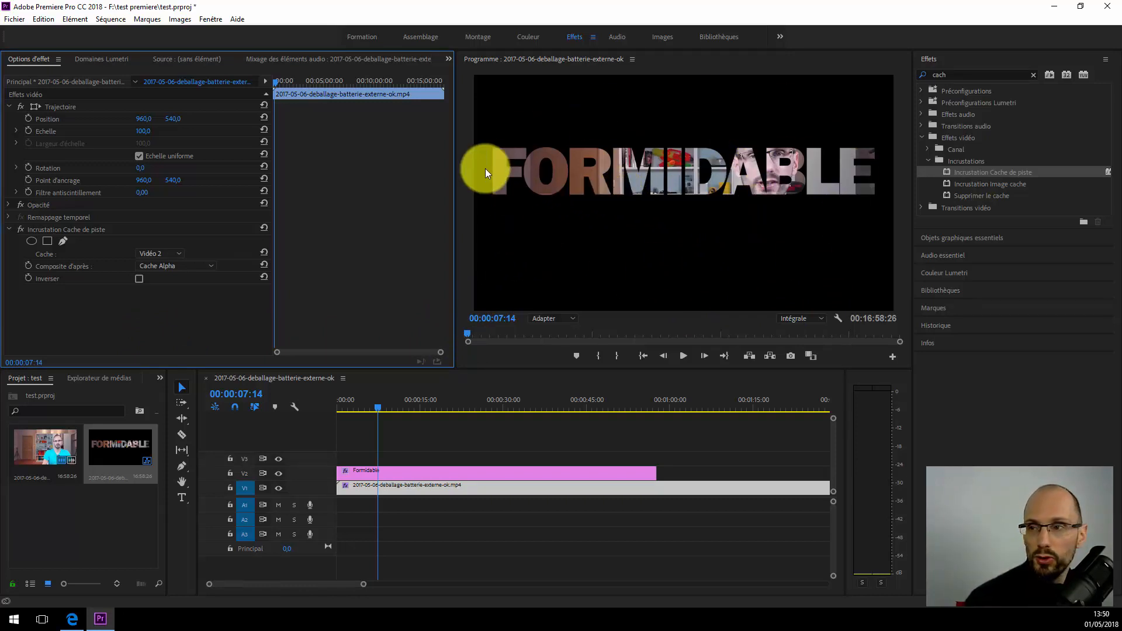
# - Switch to Edge and open the "Mon premier montage vidéo" training page from the site's Formations
pyautogui.click(72, 618)
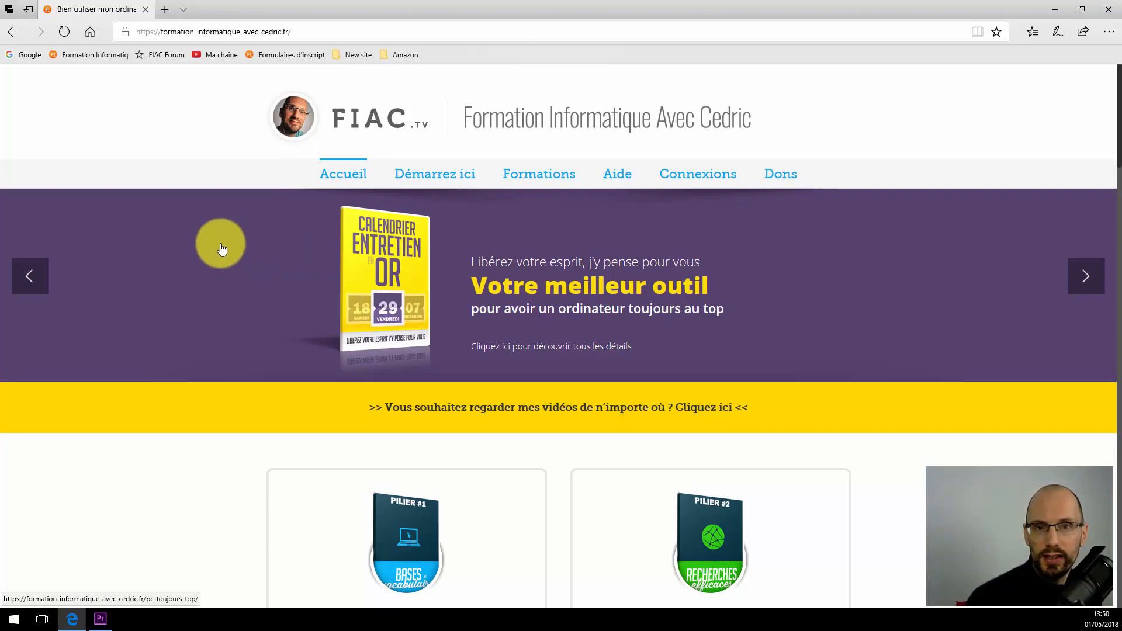
pyautogui.moveTo(565, 178)
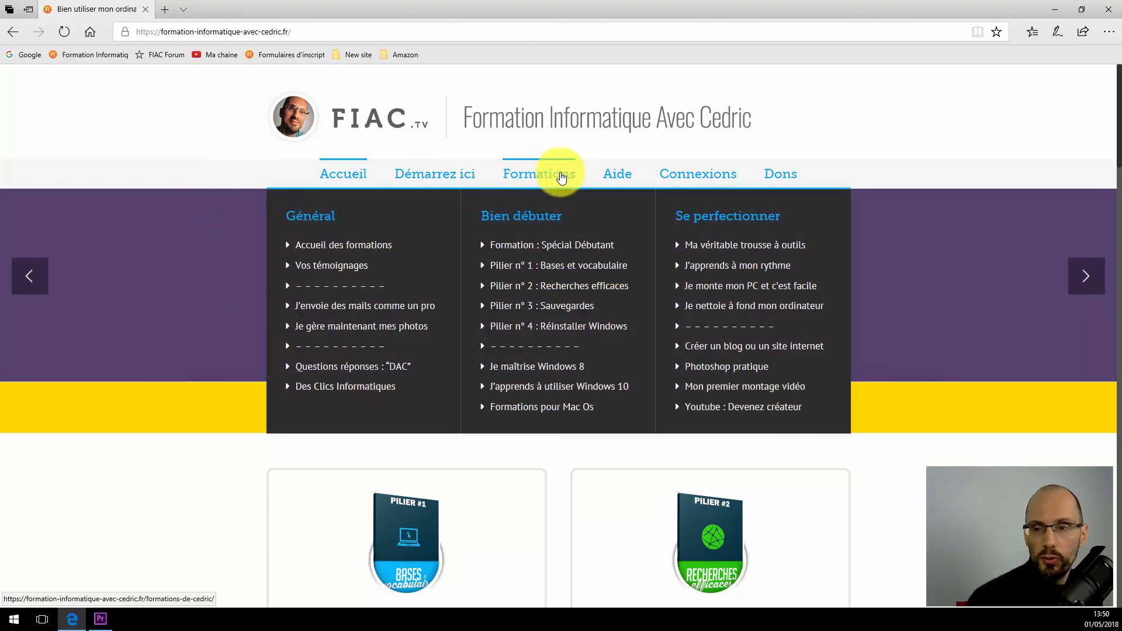
pyautogui.click(732, 390)
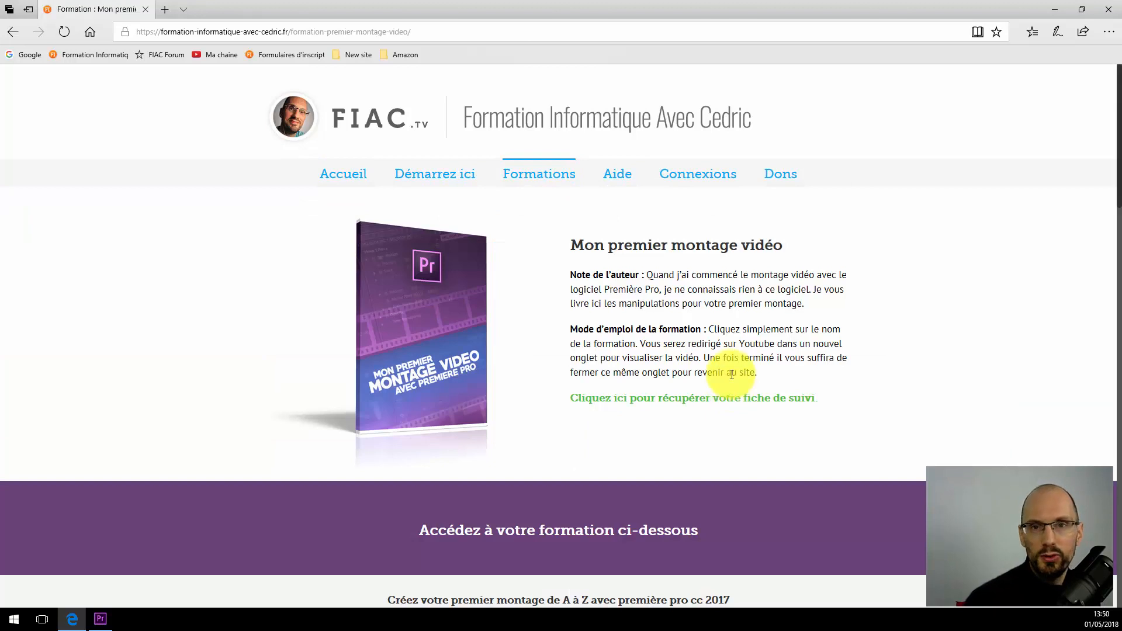
# - Look through the Première Pro lesson lists on the training page, and view the Formations choices again
pyautogui.scroll(-8, 170, 270)
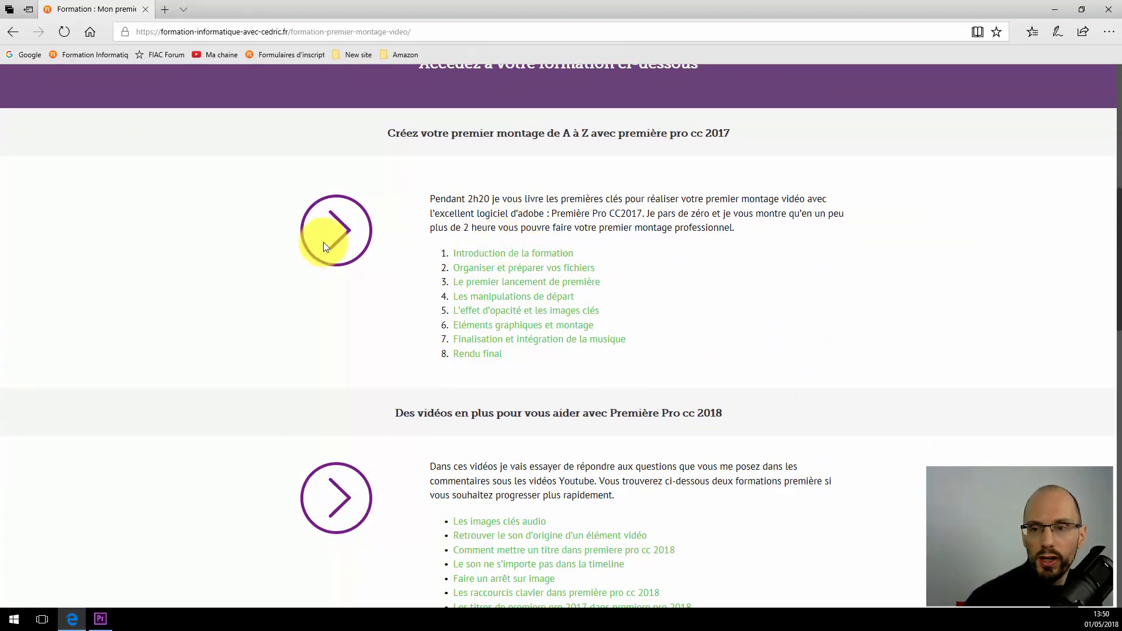
pyautogui.scroll(-3, 302, 300)
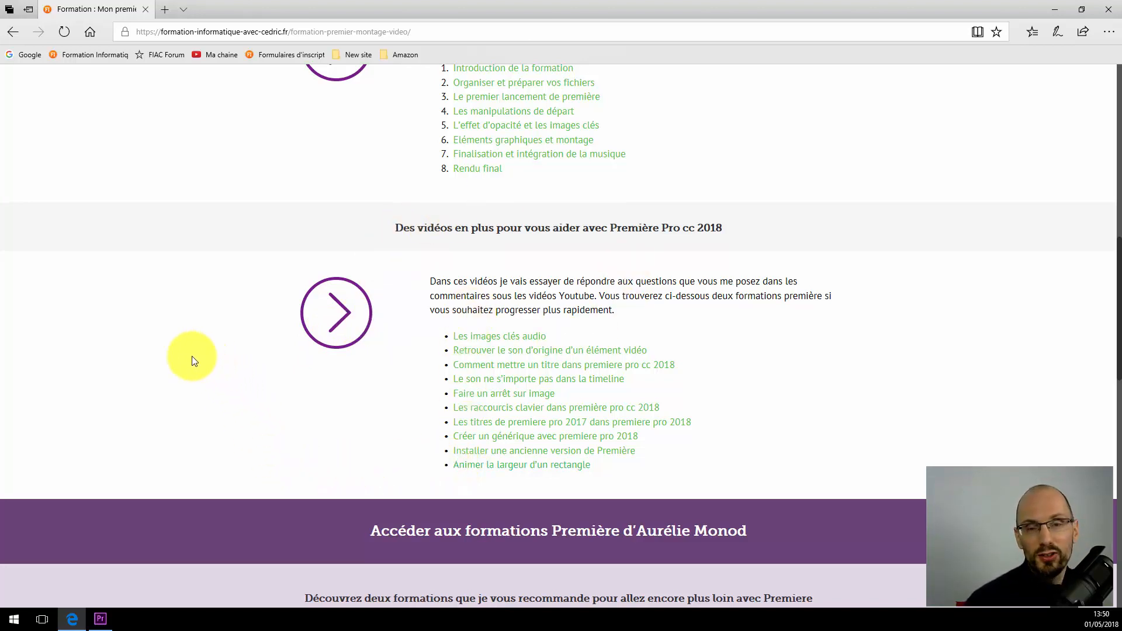
pyautogui.scroll(9, 191, 358)
pyautogui.scroll(2, 190, 358)
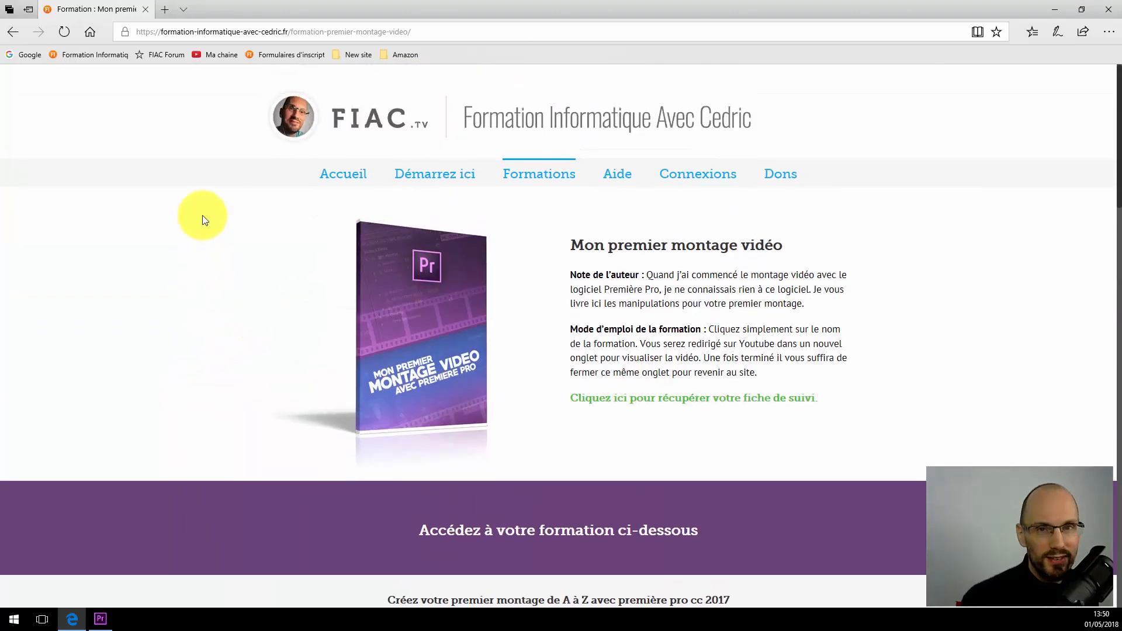
pyautogui.moveTo(541, 169)
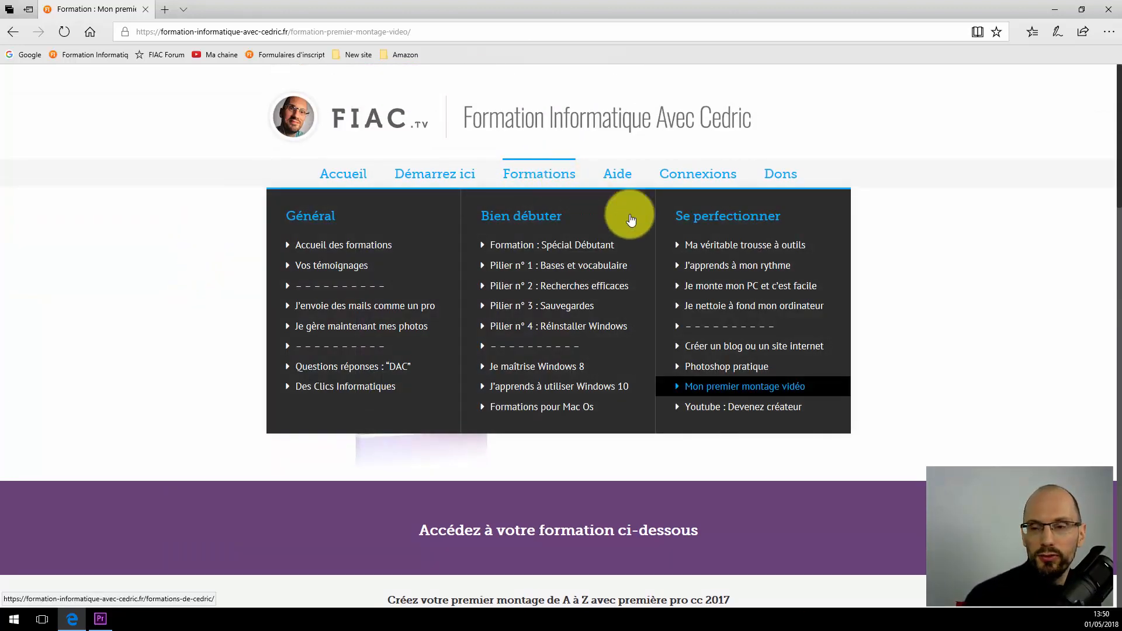